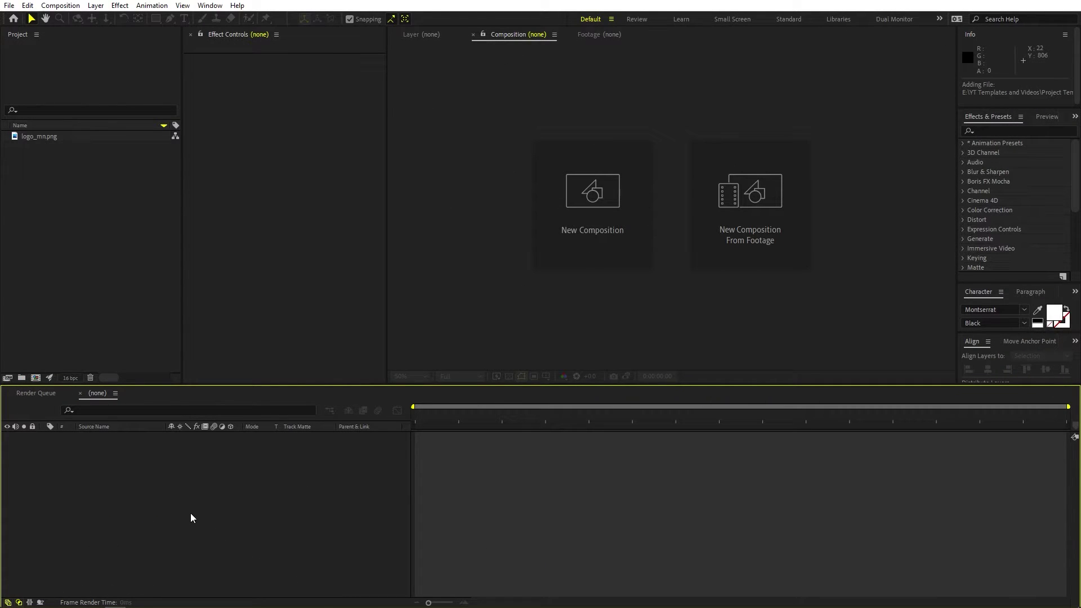
Create a 1920×1080, 30 fps composition named Main
{"action": "left_click", "coordinate": [60, 5]}
{"action": "left_click", "coordinate": [78, 18]}
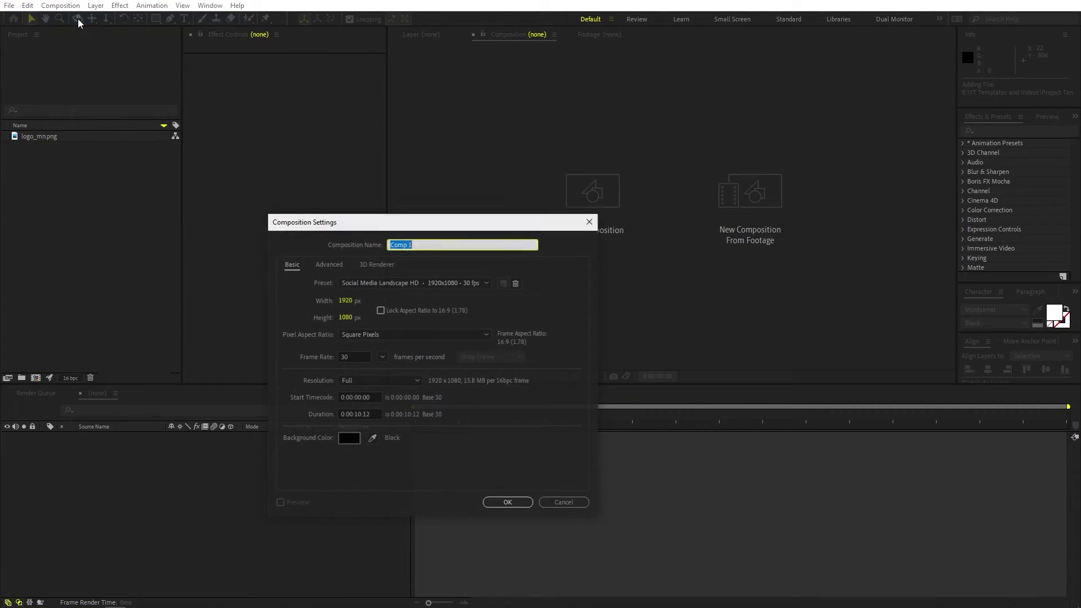
{"action": "type", "text": "Main"}
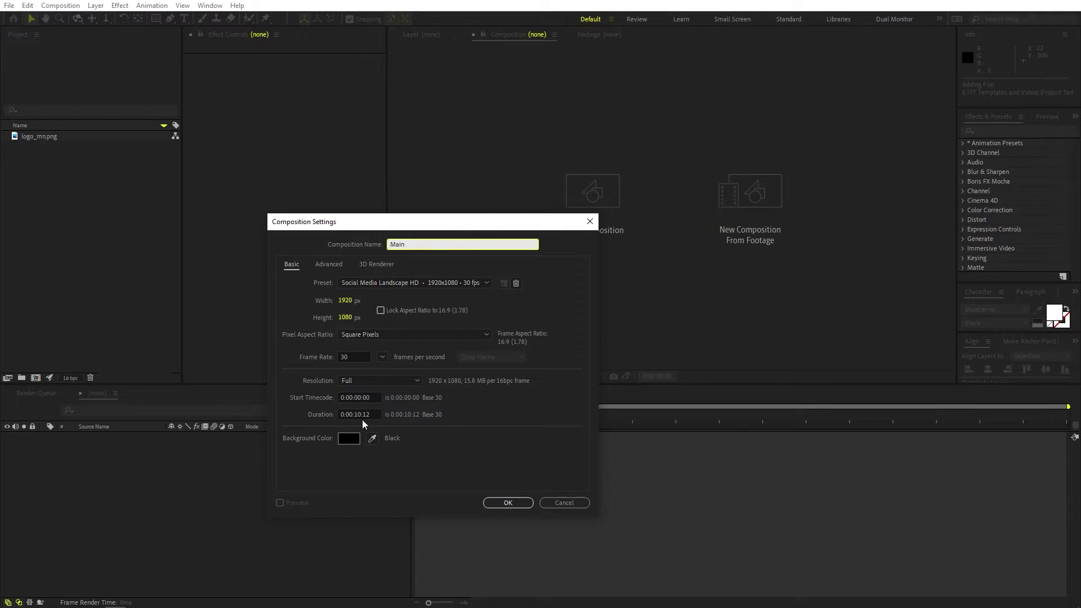
{"action": "left_click", "coordinate": [508, 503]}
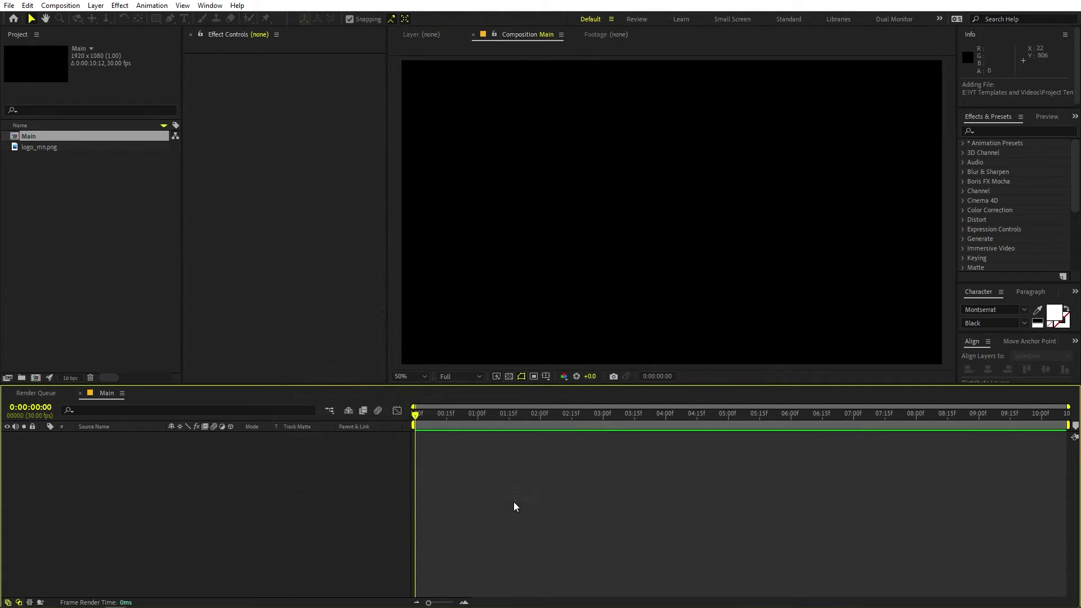
Create a second 1920×1080, 30 fps composition named Media
{"action": "left_click", "coordinate": [60, 6]}
{"action": "left_click", "coordinate": [72, 22]}
{"action": "type", "text": "Media"}
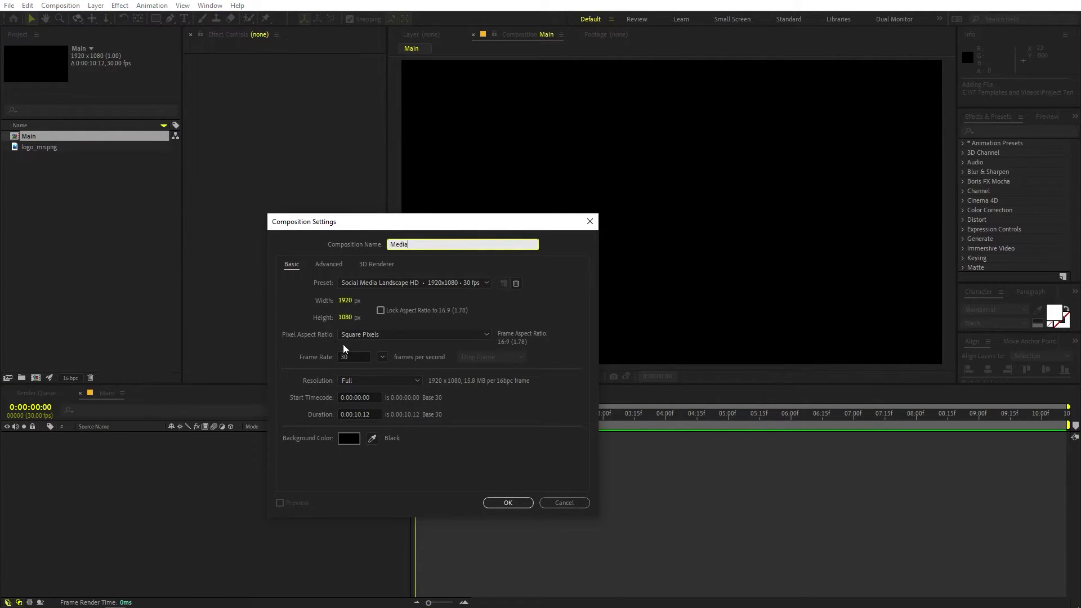
{"action": "left_click", "coordinate": [507, 502]}
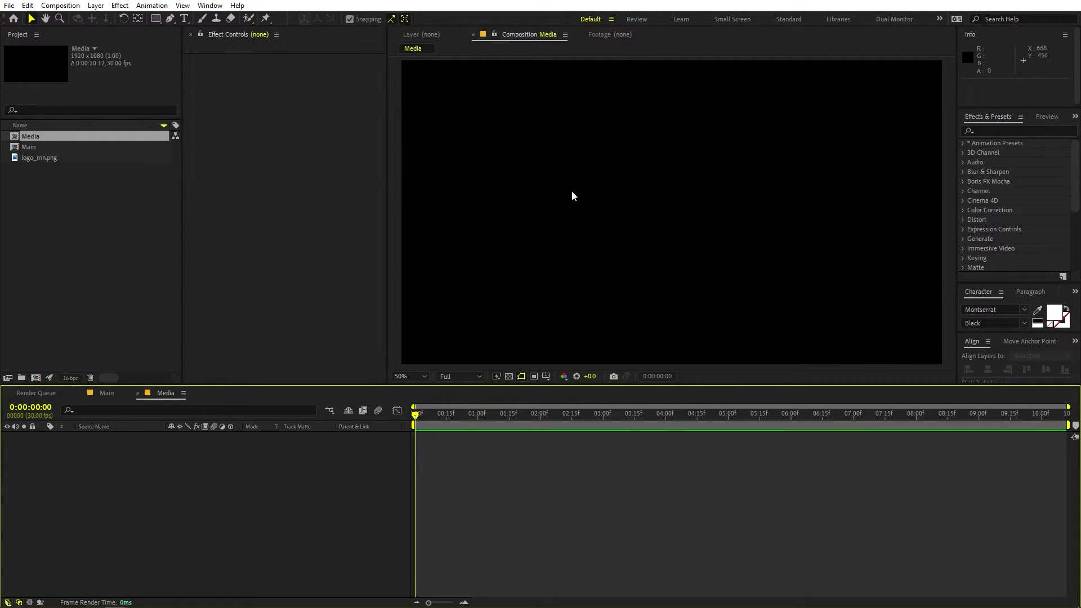
{"action": "left_click", "coordinate": [75, 234]}
Add a text layer reading DISPLACE in the Media composition
{"action": "left_click", "coordinate": [288, 511]}
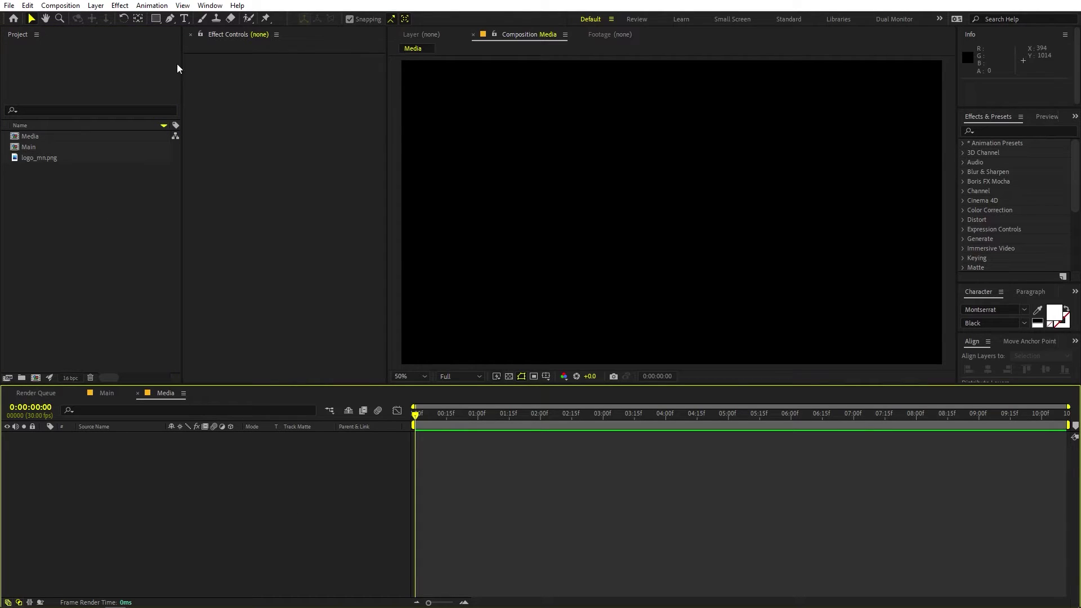
{"action": "left_click", "coordinate": [179, 20]}
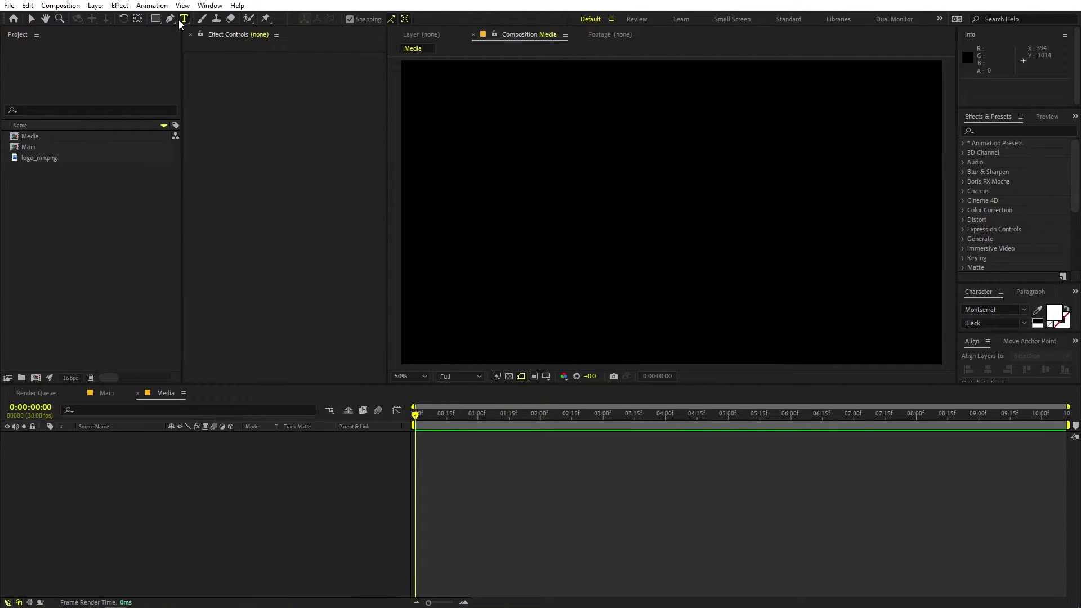
{"action": "left_click", "coordinate": [547, 205]}
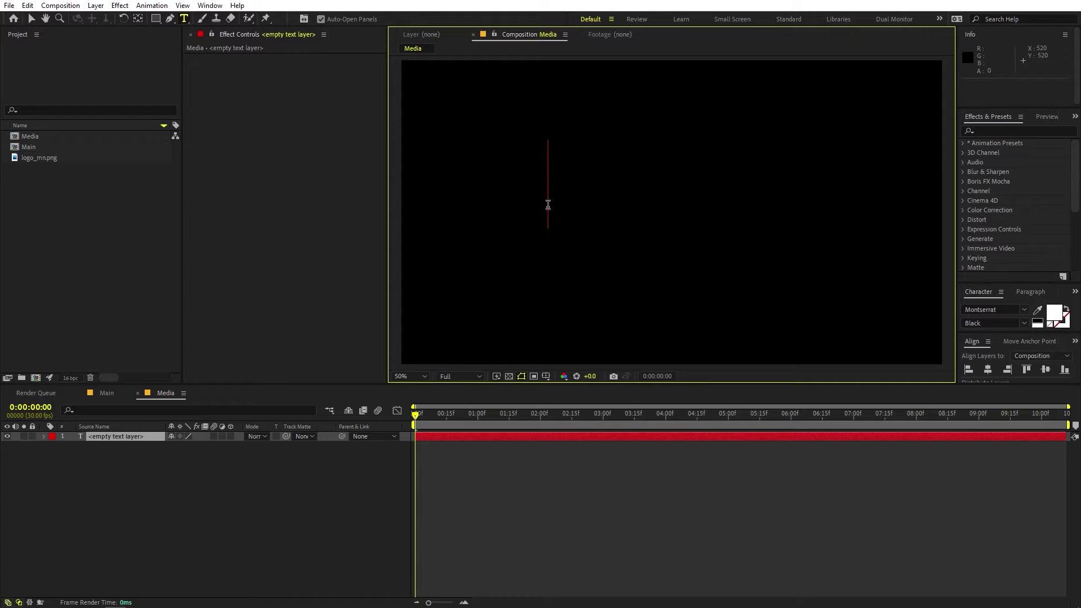
{"action": "type", "text": "DISPLACE"}
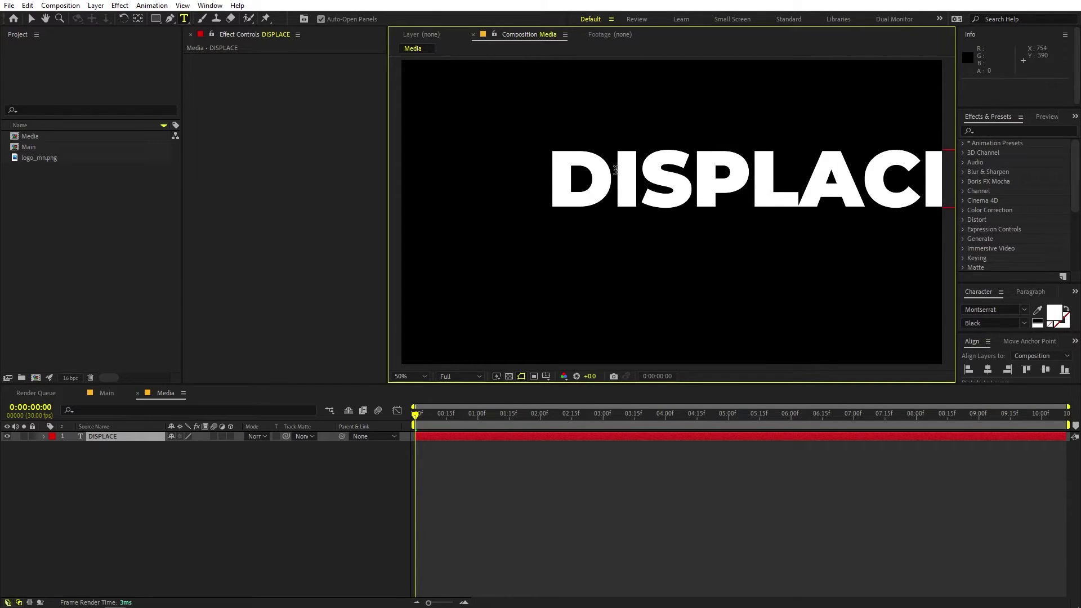
Centre the DISPLACE text horizontally and vertically in the composition
{"action": "left_click", "coordinate": [988, 370]}
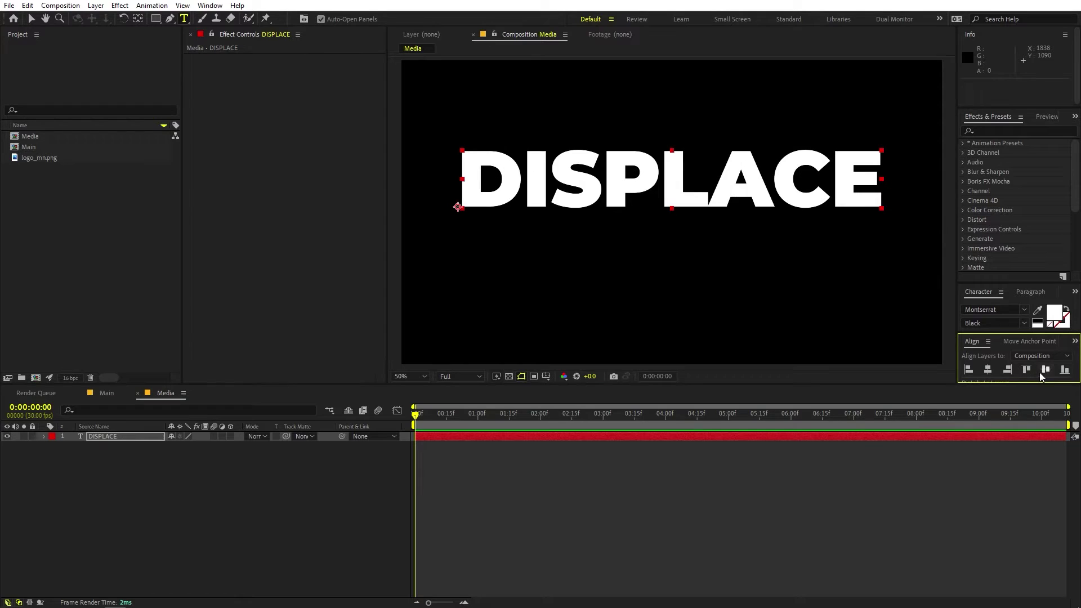
{"action": "left_click", "coordinate": [1039, 372]}
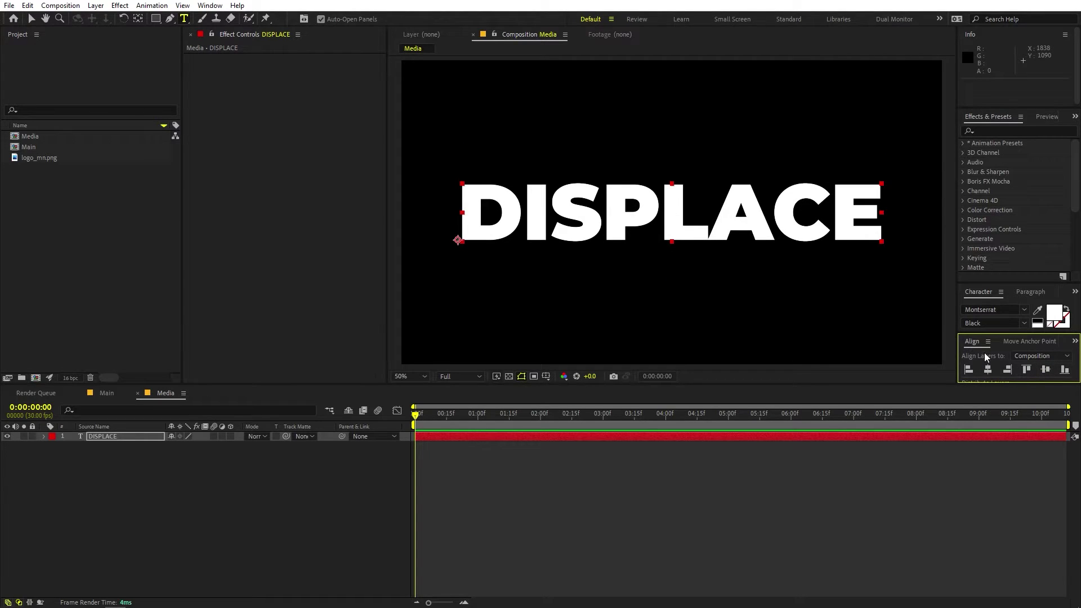
{"action": "left_click", "coordinate": [210, 6]}
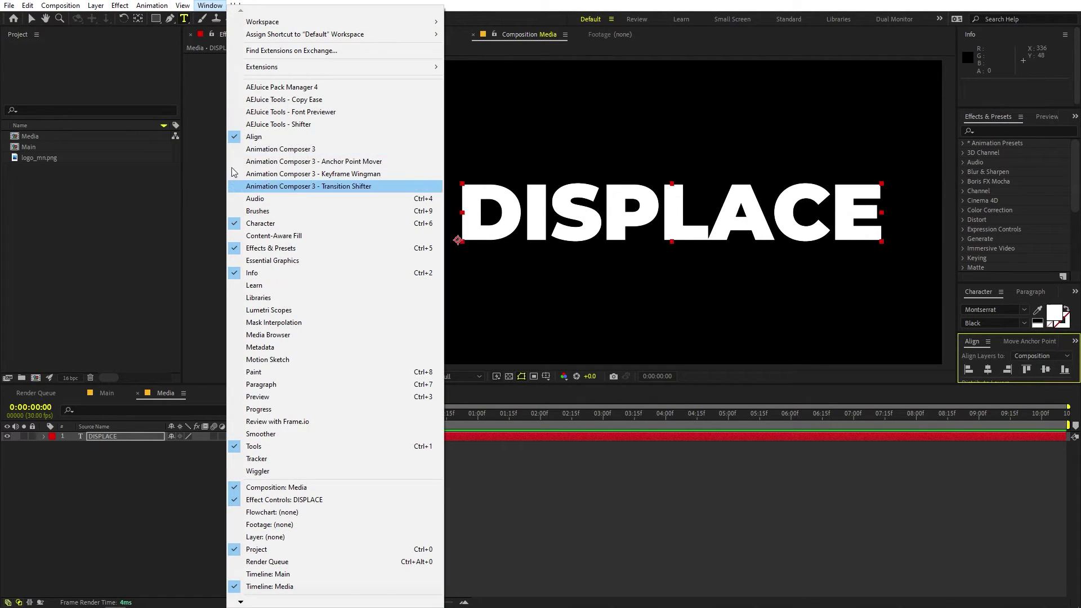
{"action": "left_click", "coordinate": [96, 499]}
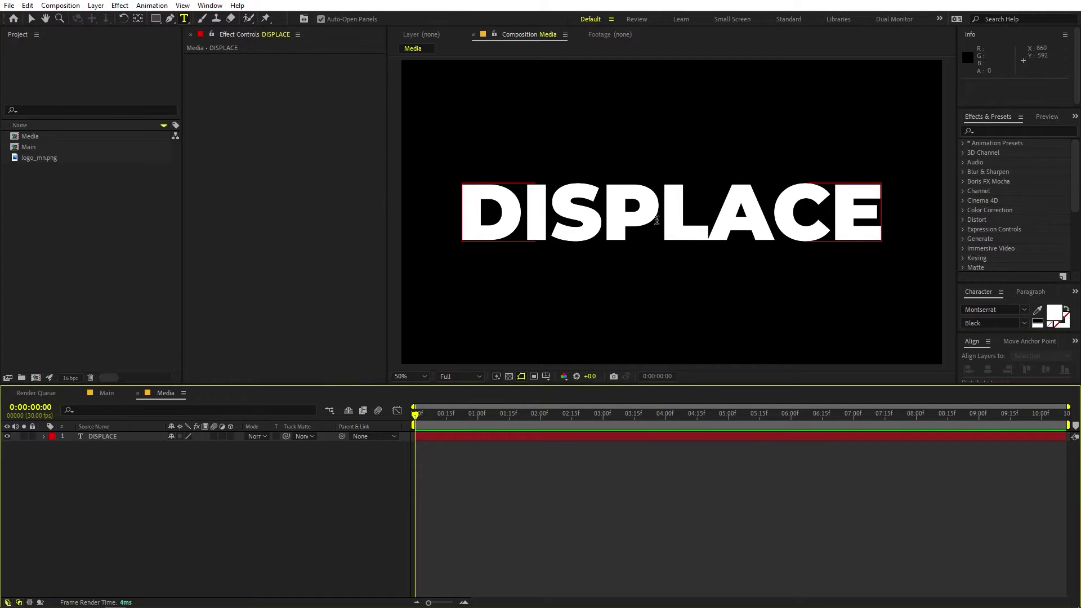
Nest the Media composition as a layer inside the Main composition
{"action": "left_click", "coordinate": [106, 393]}
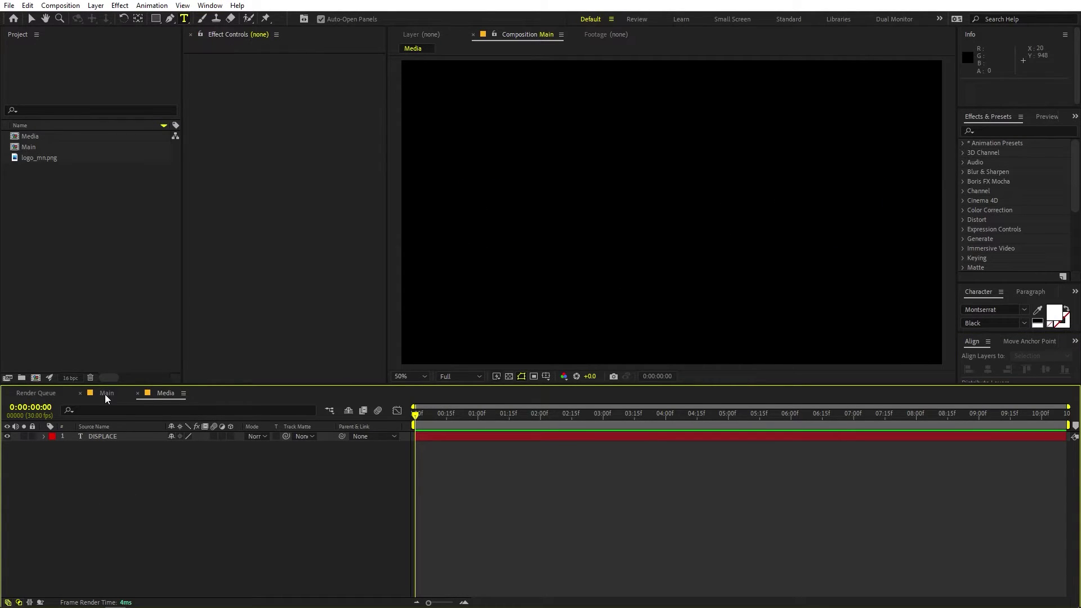
{"action": "left_click", "coordinate": [61, 174]}
{"action": "left_click_drag", "start_coordinate": [33, 138], "coordinate": [127, 499]}
{"action": "left_click", "coordinate": [127, 498]}
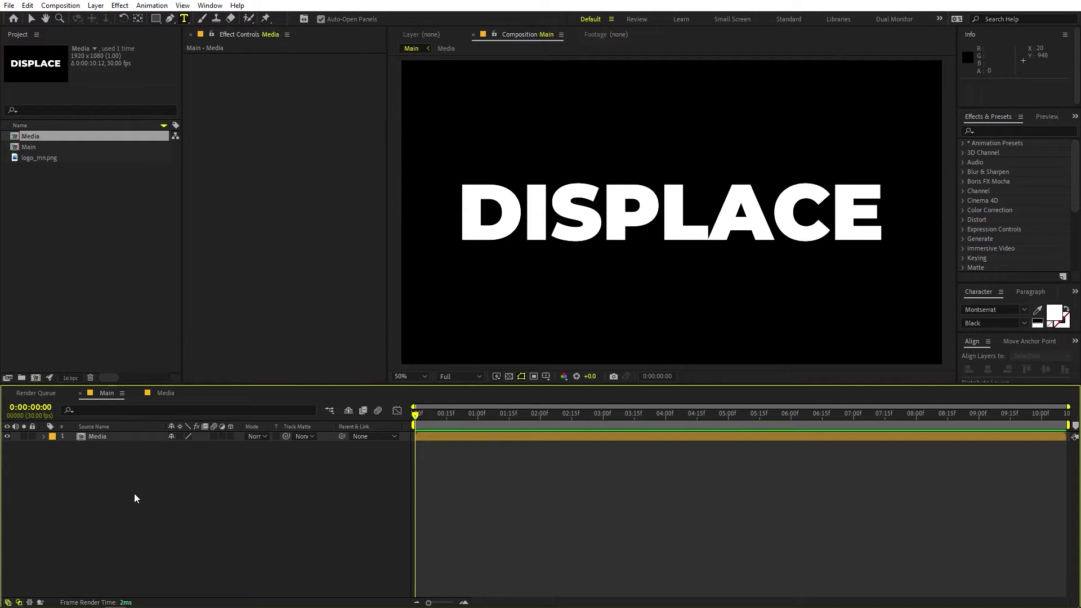
Apply Shatter to the Media layer, set View to Rendered, and preview it
{"action": "left_click", "coordinate": [992, 129]}
{"action": "type", "text": "shatt"}
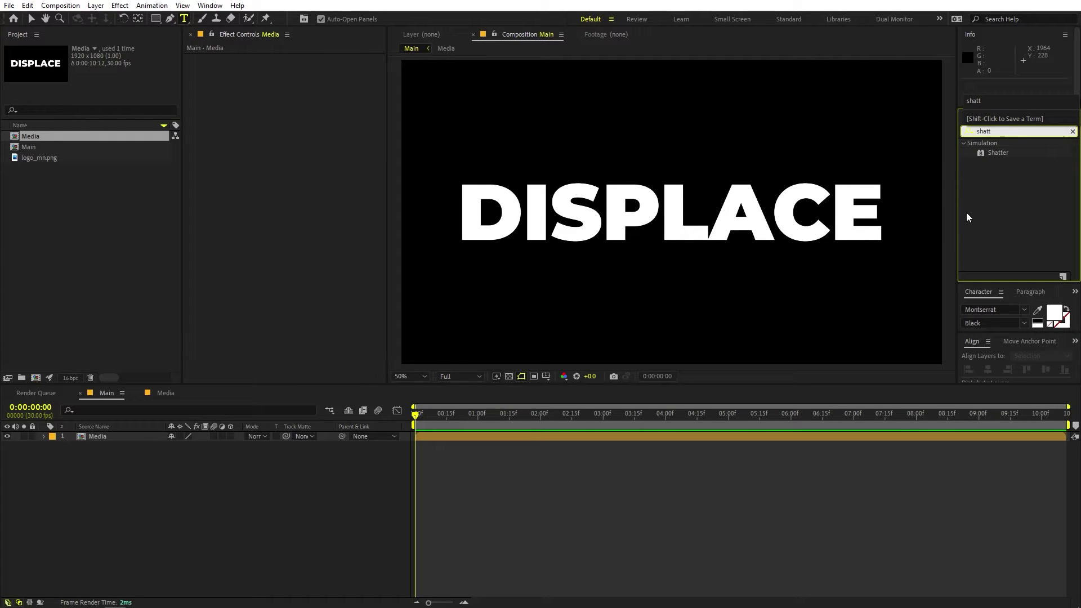
{"action": "left_click_drag", "start_coordinate": [992, 154], "coordinate": [135, 437]}
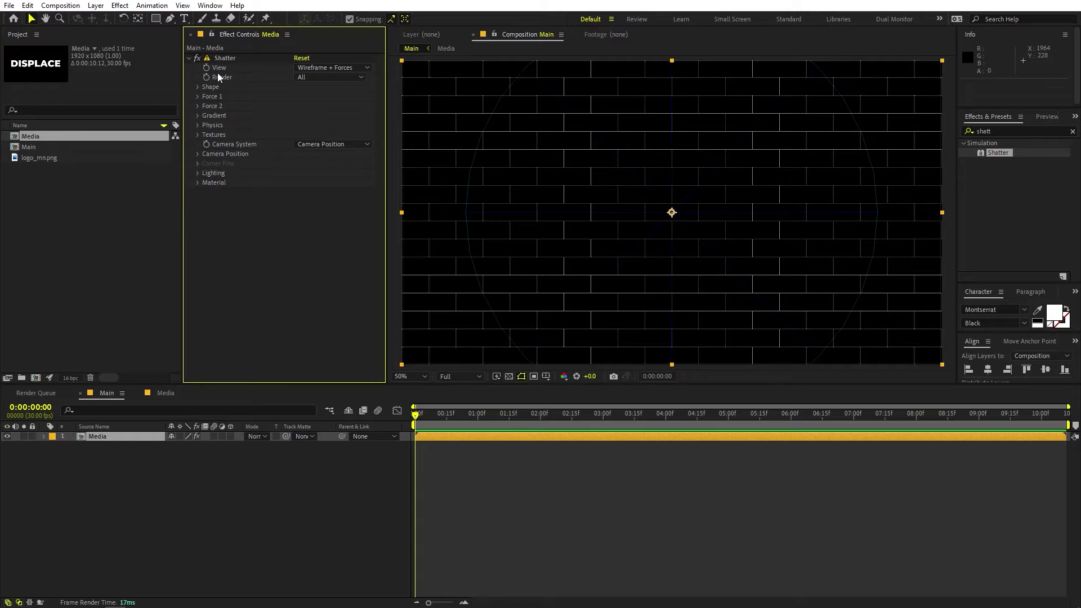
{"action": "left_click", "coordinate": [329, 69]}
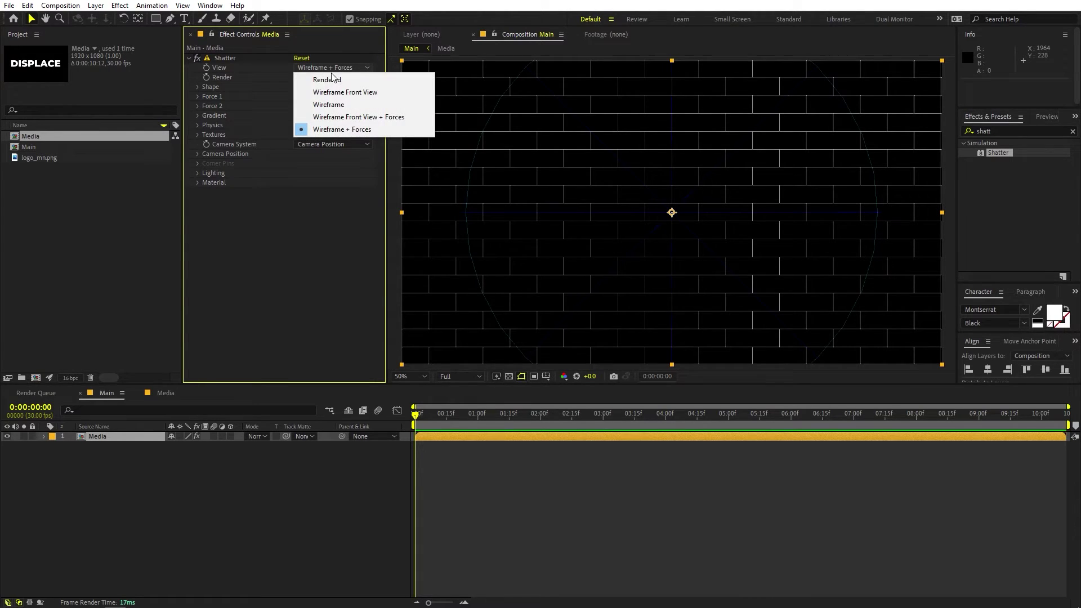
{"action": "left_click", "coordinate": [330, 79]}
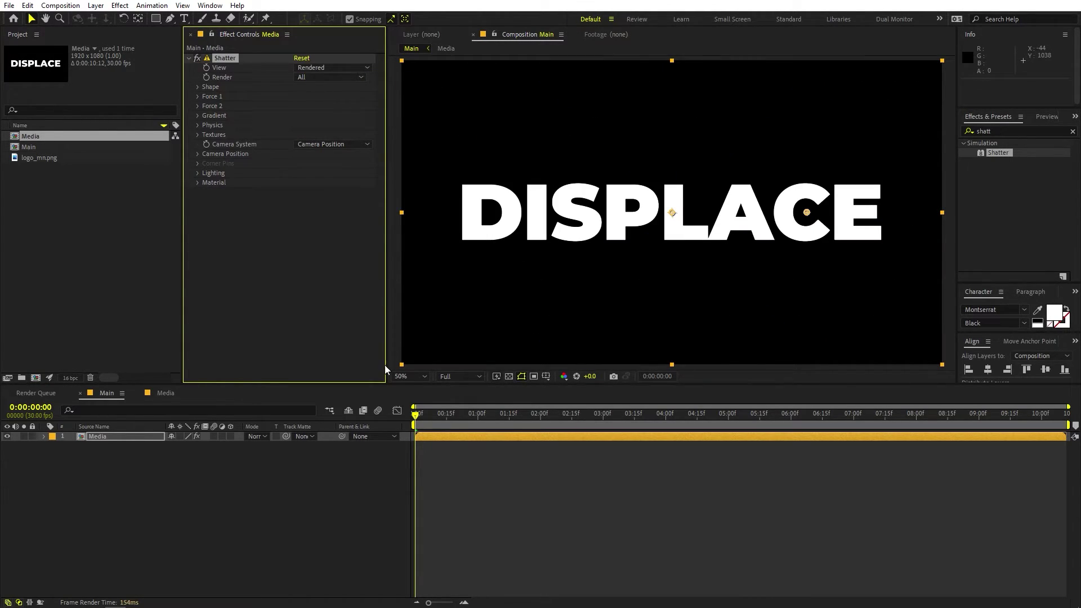
{"action": "key", "text": "space"}
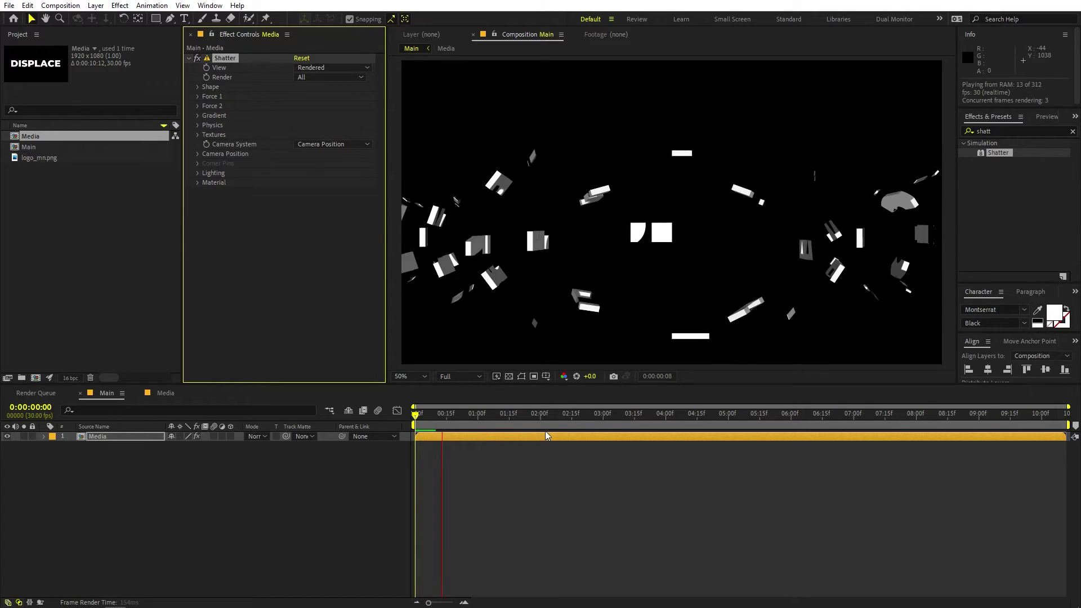
{"action": "left_click_drag", "start_coordinate": [447, 415], "coordinate": [417, 423]}
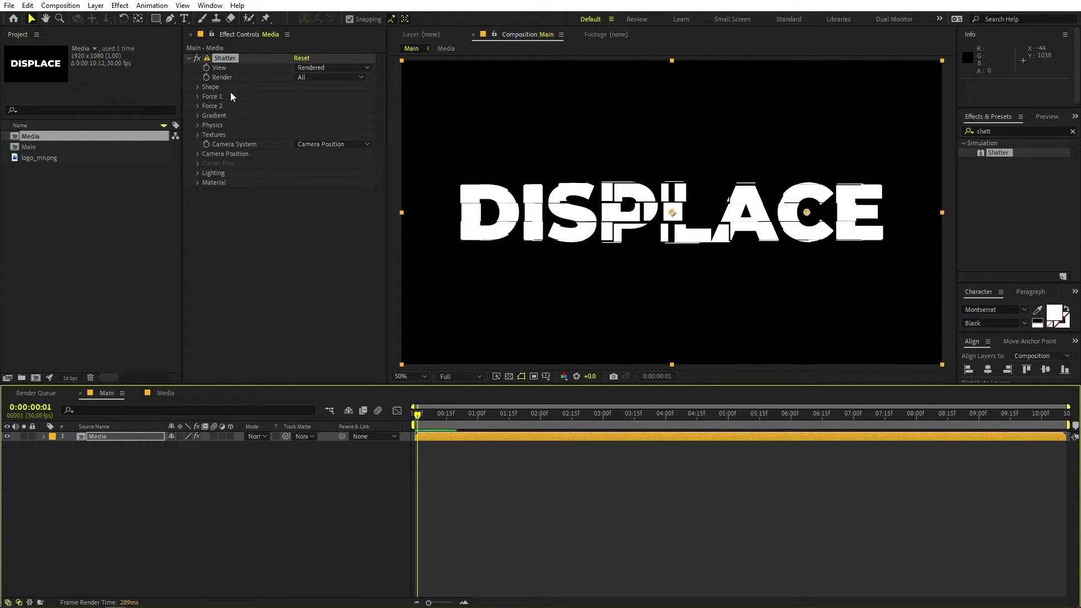
Set the Shatter pattern to Glass with 200 repetitions
{"action": "left_click", "coordinate": [198, 87]}
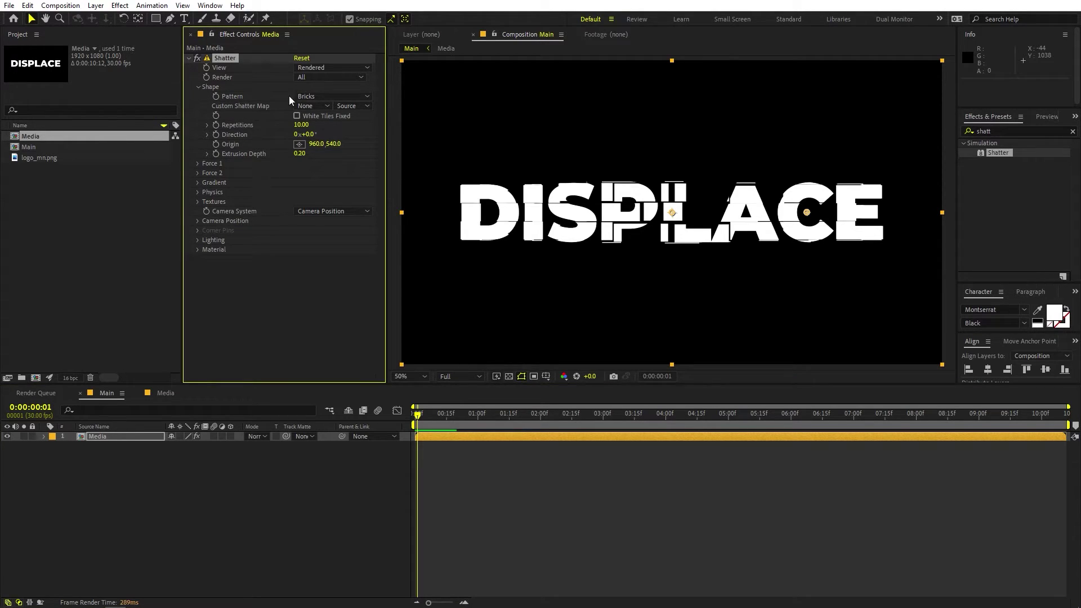
{"action": "left_click", "coordinate": [319, 96]}
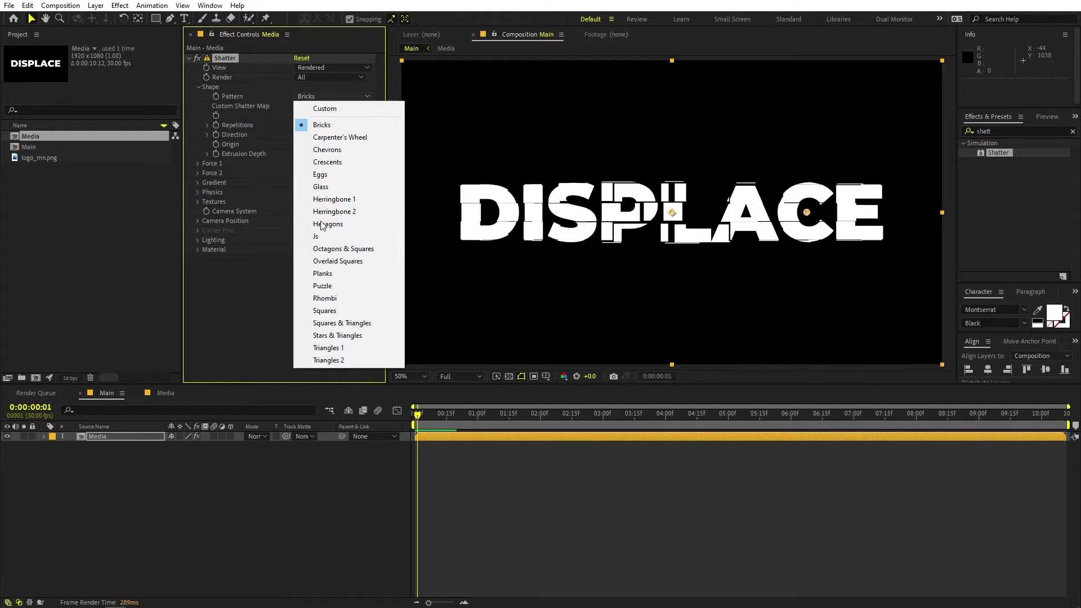
{"action": "left_click", "coordinate": [329, 188]}
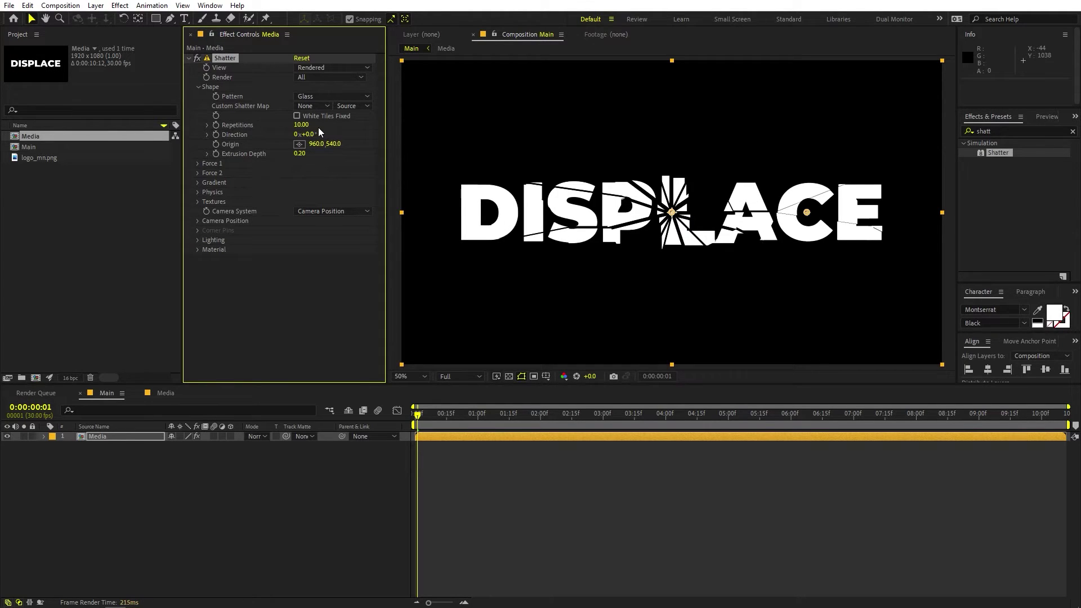
{"action": "left_click_drag", "start_coordinate": [301, 125], "coordinate": [410, 118]}
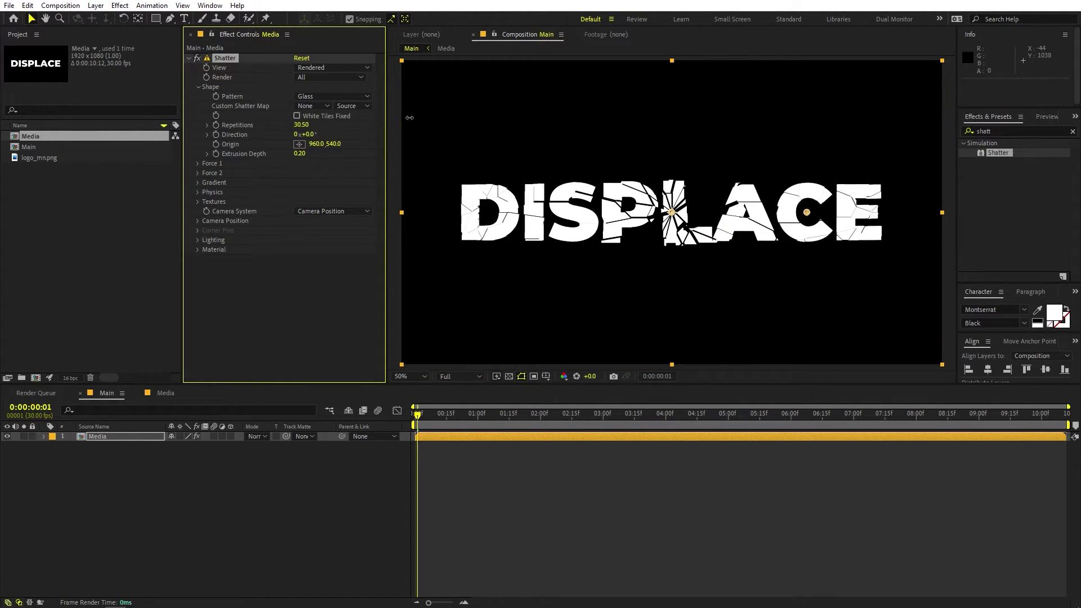
{"action": "left_click", "coordinate": [307, 124]}
{"action": "type", "text": "200"}
{"action": "key", "text": "Return"}
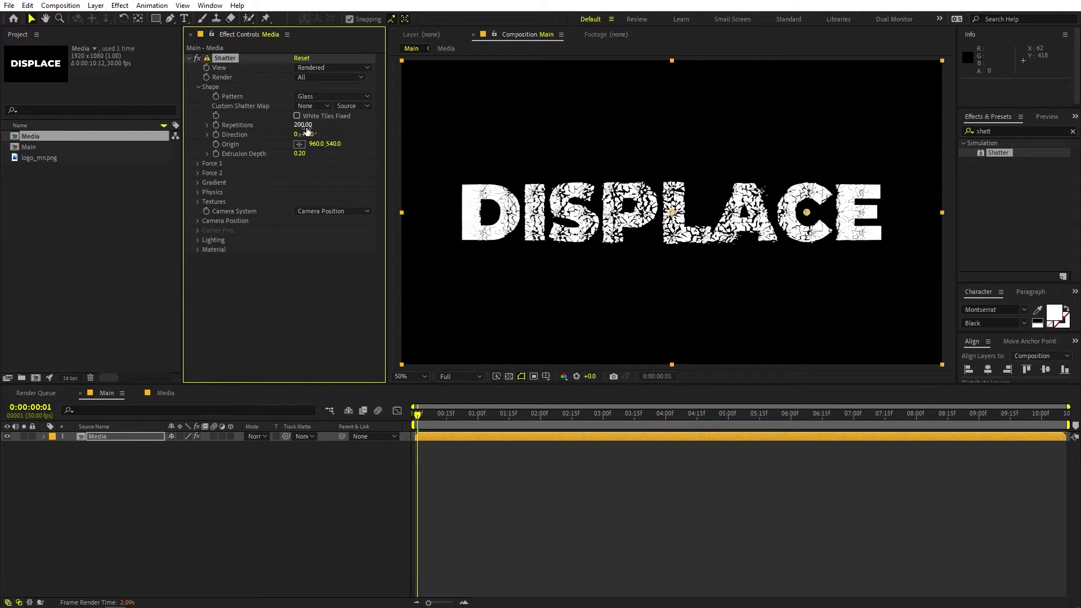
Try moving the shatter origin above the text, then undo it
{"action": "left_click", "coordinate": [299, 144]}
{"action": "left_click", "coordinate": [614, 180]}
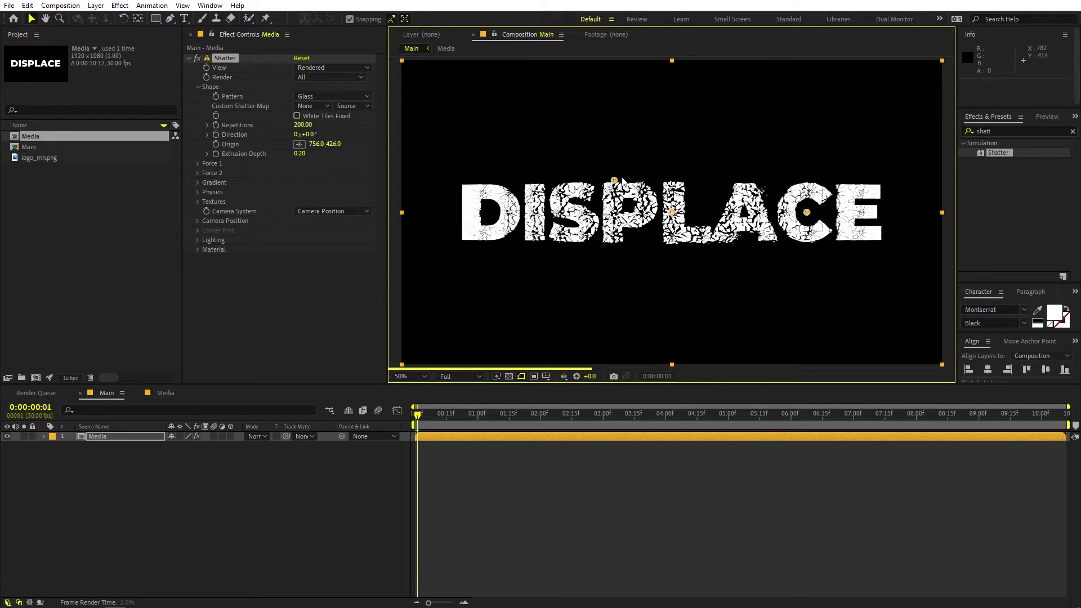
{"action": "key", "text": "ctrl+z"}
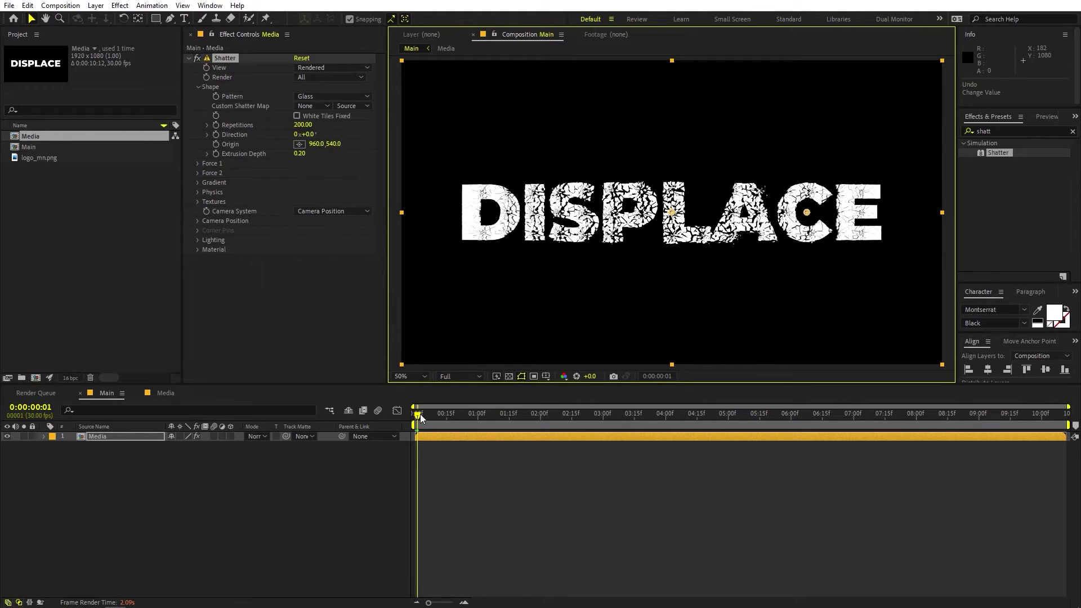
{"action": "left_click_drag", "start_coordinate": [420, 414], "coordinate": [447, 414]}
{"action": "scroll", "coordinate": [555, 187], "scroll_direction": "up", "scroll_amount": 4}
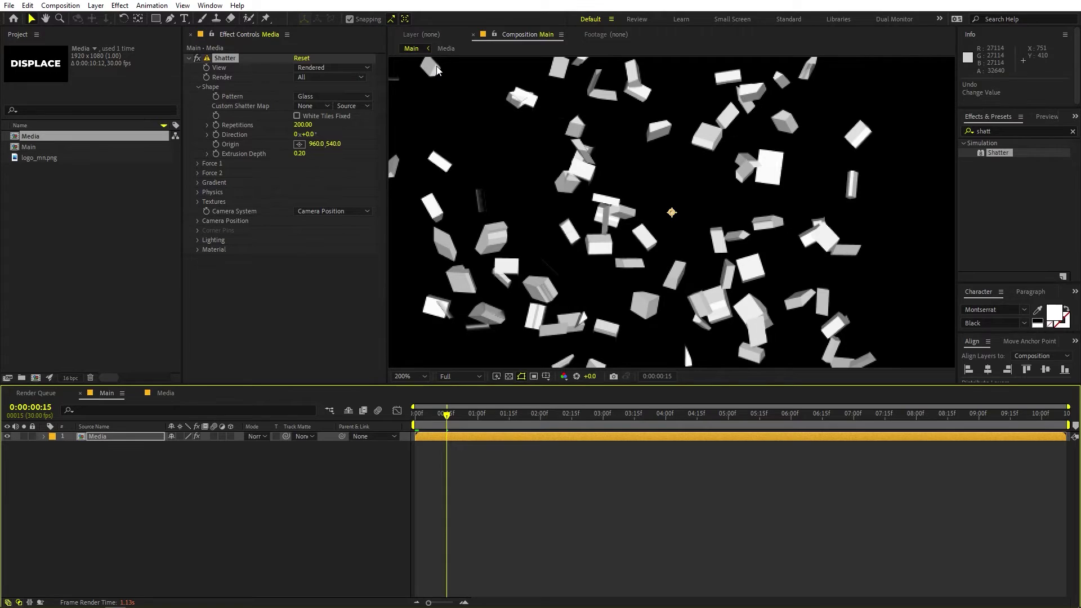
Set Extrusion Depth to 0 for flat shards and return to the first frame
{"action": "left_click", "coordinate": [299, 153]}
{"action": "type", "text": "0"}
{"action": "key", "text": "Return"}
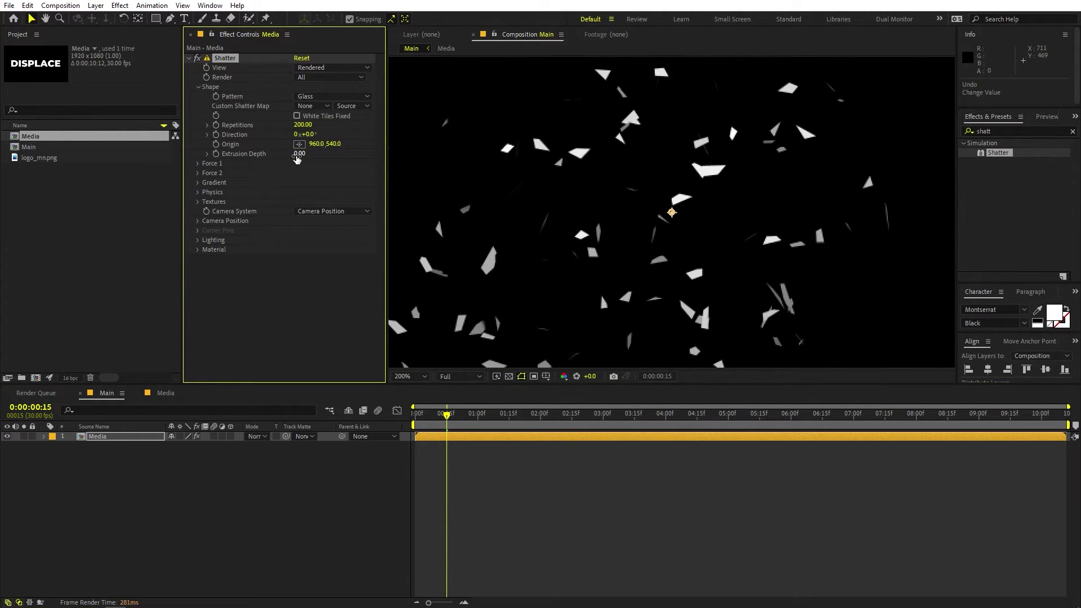
{"action": "left_click", "coordinate": [454, 429]}
{"action": "key", "text": "Home"}
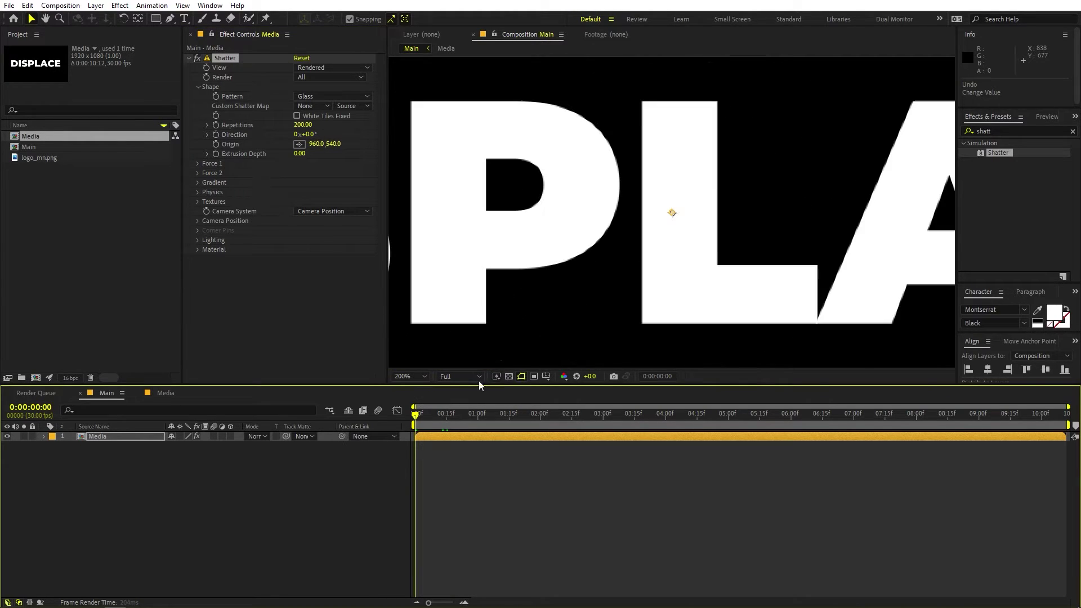
{"action": "scroll", "coordinate": [634, 210], "scroll_direction": "down", "scroll_amount": 4}
{"action": "scroll", "coordinate": [635, 210], "scroll_direction": "up", "scroll_amount": 2}
{"action": "scroll", "coordinate": [639, 216], "scroll_direction": "down", "scroll_amount": 2}
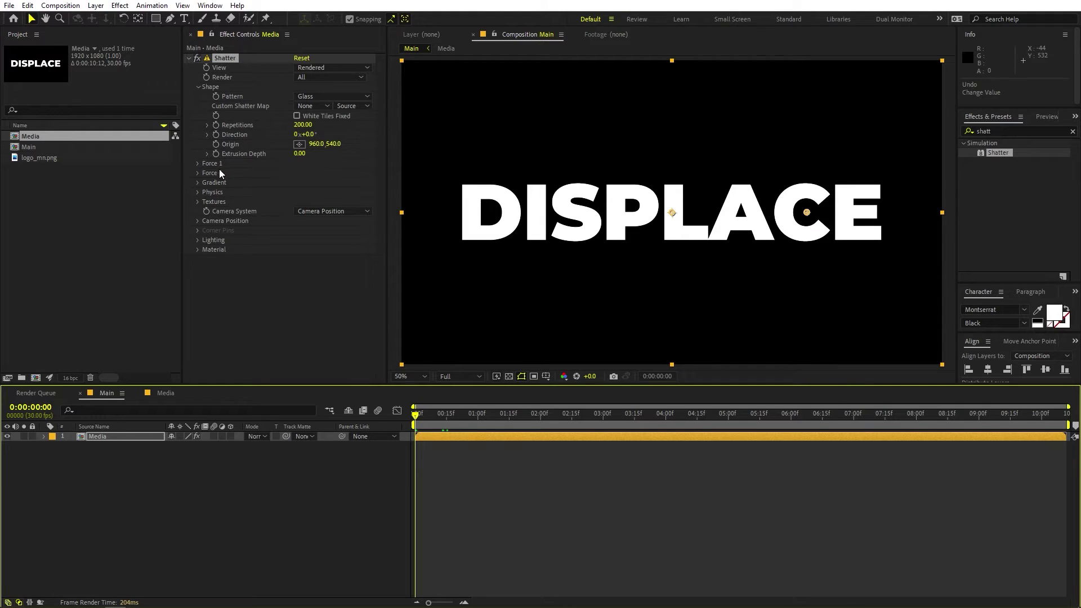
Set Gravity to 0, Rotation Speed to 0.53 and Tumble Axis to XZ
{"action": "left_click", "coordinate": [197, 194]}
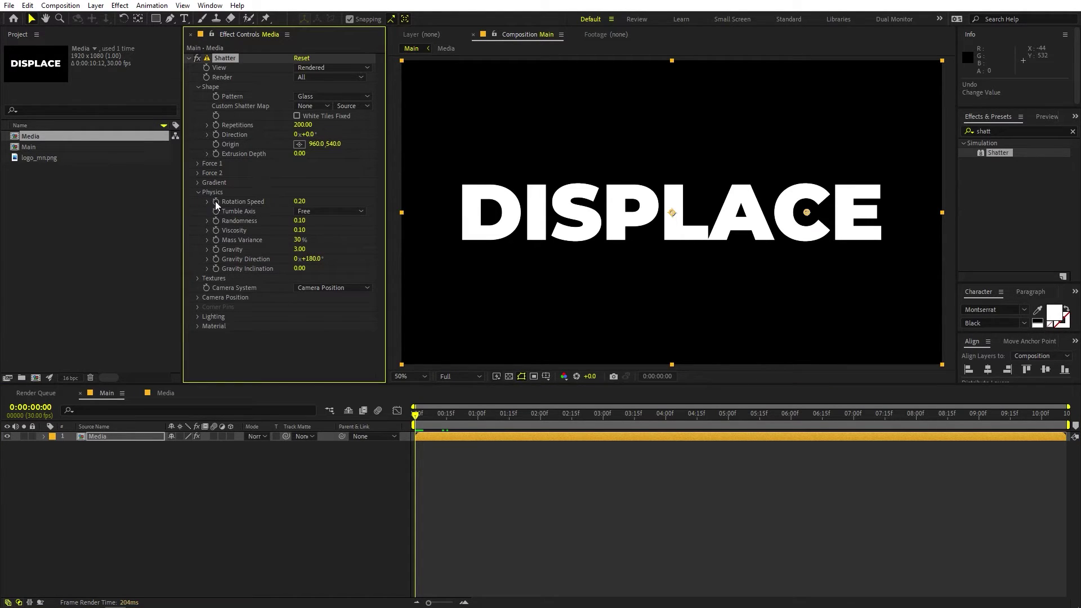
{"action": "left_click", "coordinate": [298, 249]}
{"action": "type", "text": "0"}
{"action": "key", "text": "Return"}
{"action": "left_click_drag", "start_coordinate": [302, 203], "coordinate": [321, 200]}
{"action": "left_click", "coordinate": [320, 215]}
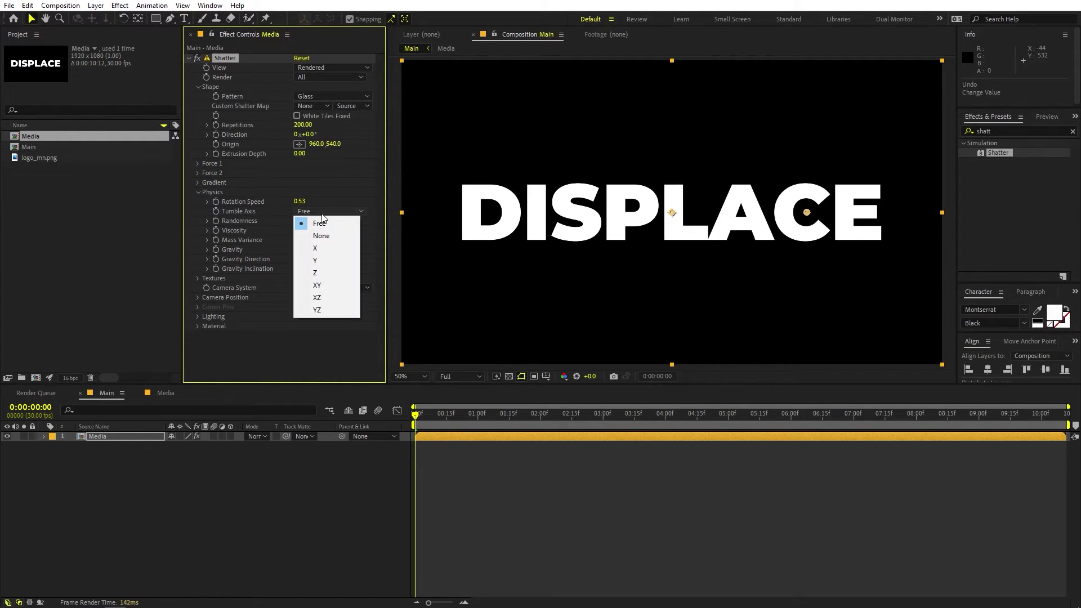
{"action": "left_click", "coordinate": [324, 299]}
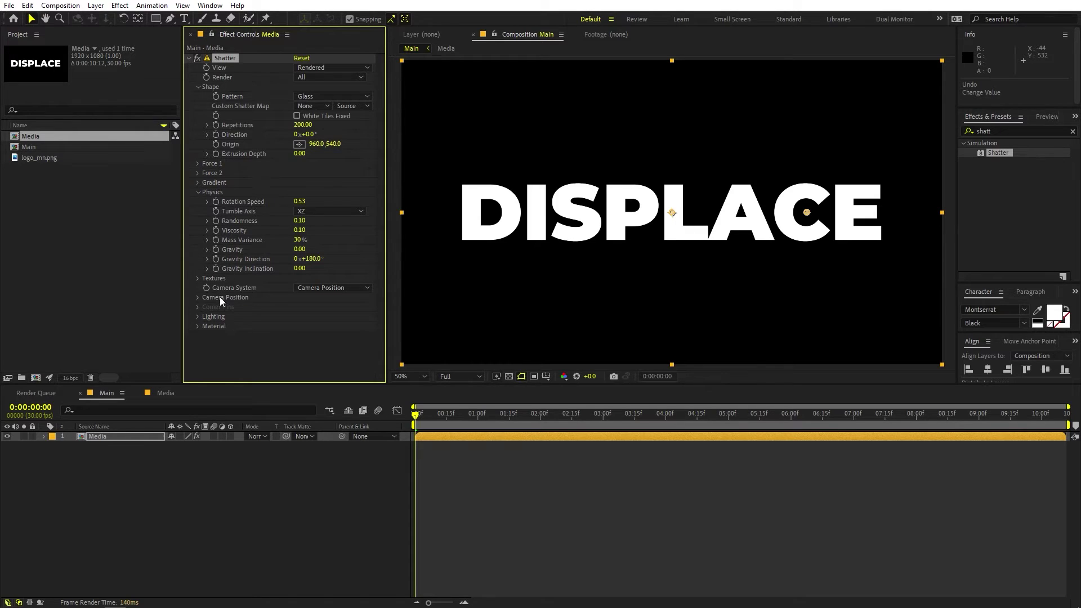
Set Ambient Light to 1.00 and preview the shatter animation
{"action": "left_click", "coordinate": [197, 316]}
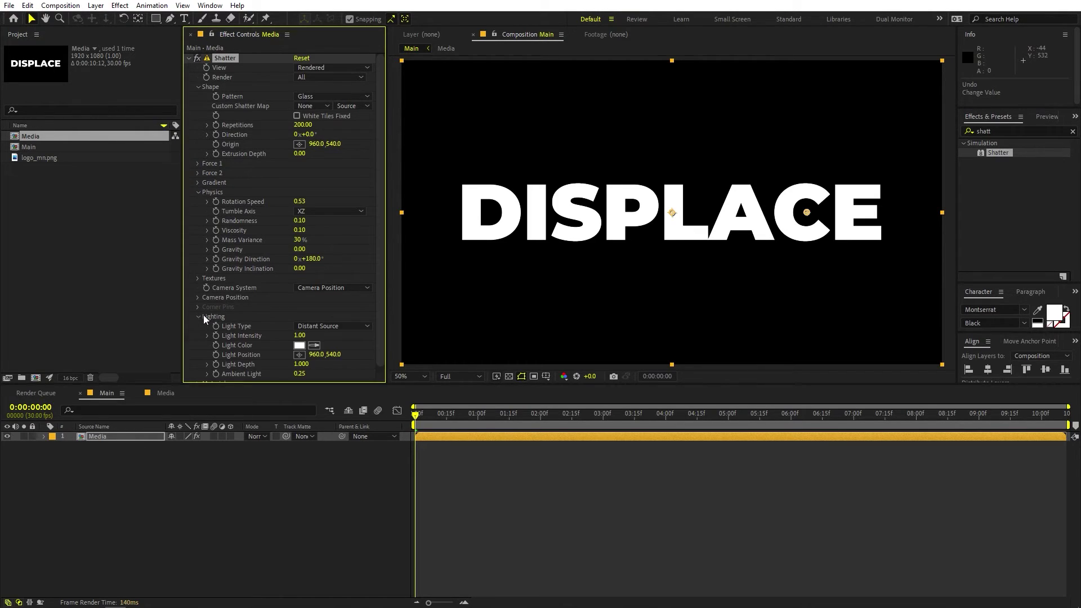
{"action": "left_click", "coordinate": [300, 367]}
{"action": "type", "text": "1"}
{"action": "key", "text": "Return"}
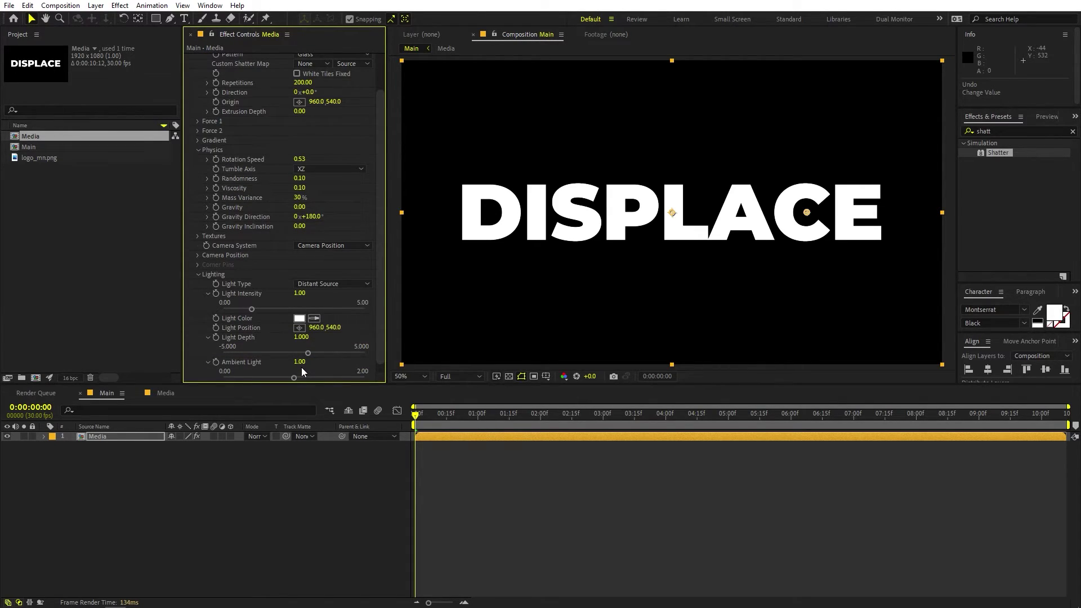
{"action": "left_click", "coordinate": [197, 276]}
{"action": "key", "text": "space"}
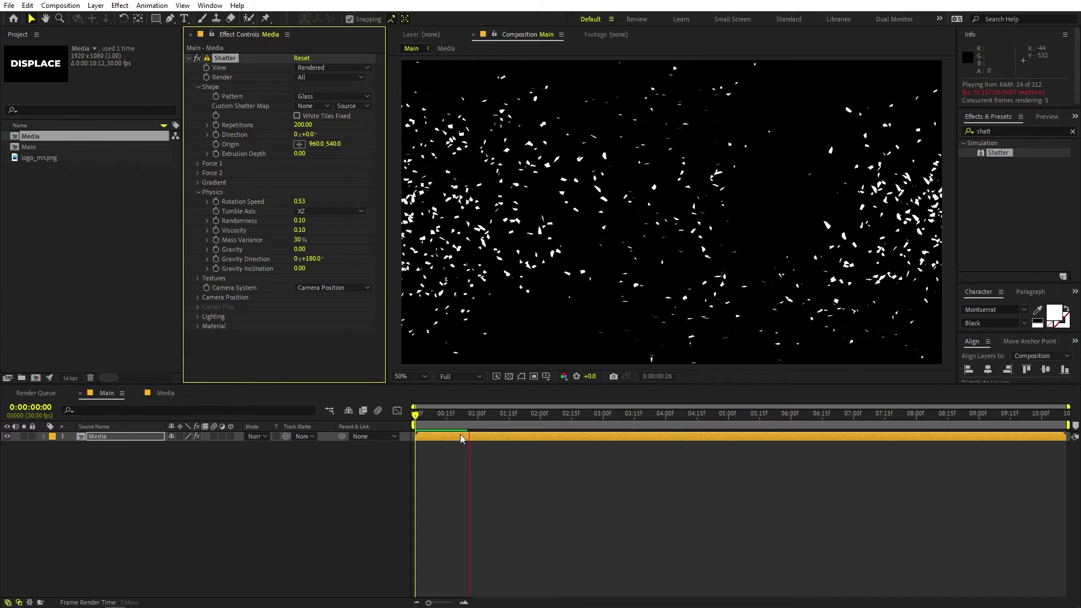
{"action": "left_click", "coordinate": [460, 434]}
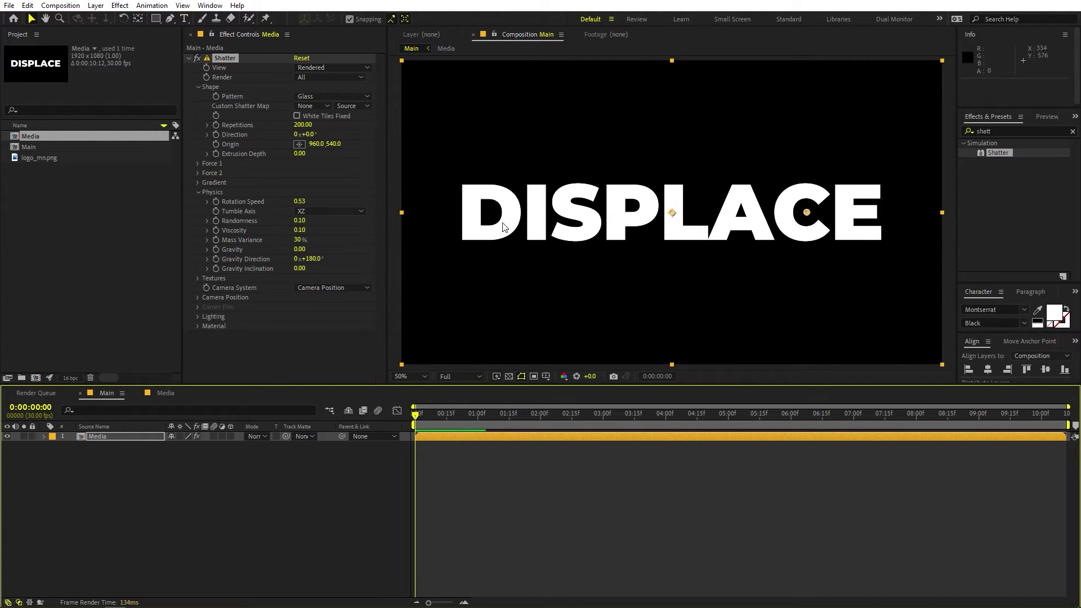
Expand the Force settings and place Force 1 to the left of the text
{"action": "left_click", "coordinate": [197, 192]}
{"action": "left_click", "coordinate": [197, 163]}
{"action": "left_click", "coordinate": [199, 213]}
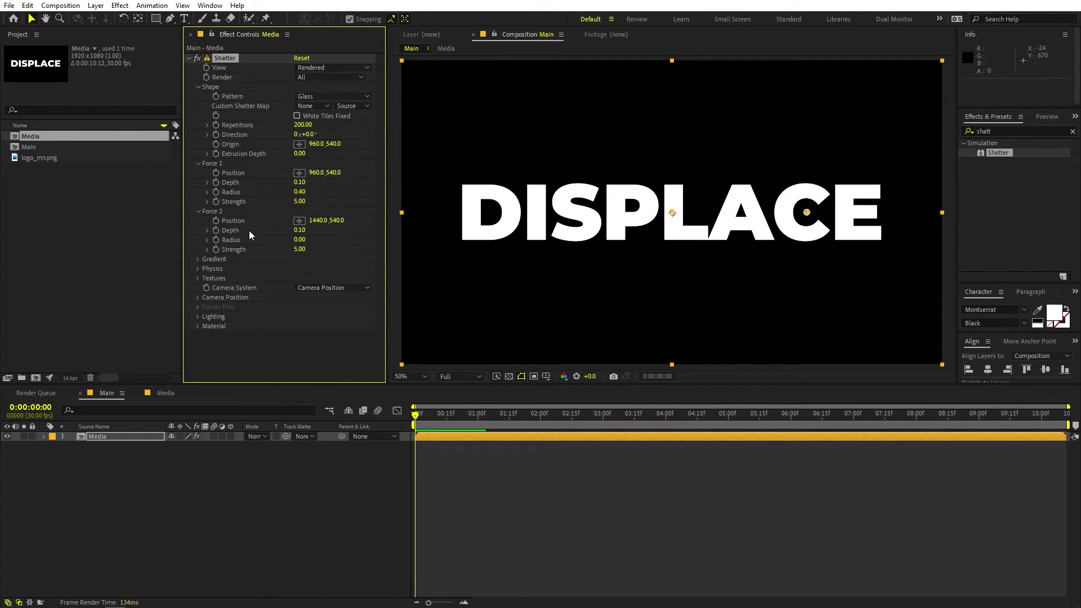
{"action": "left_click", "coordinate": [299, 221]}
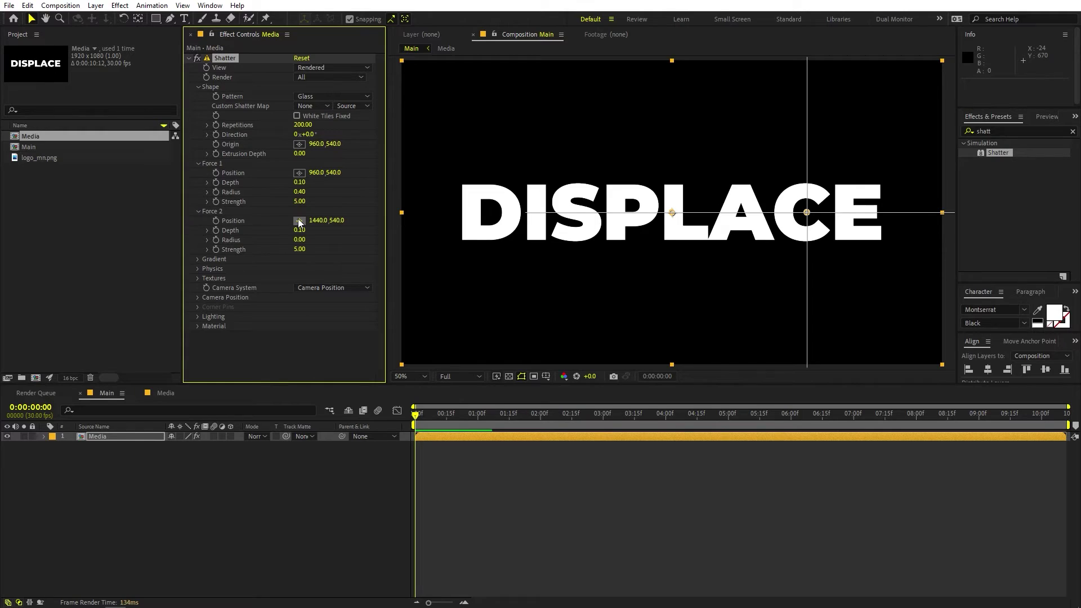
{"action": "left_click", "coordinate": [299, 173]}
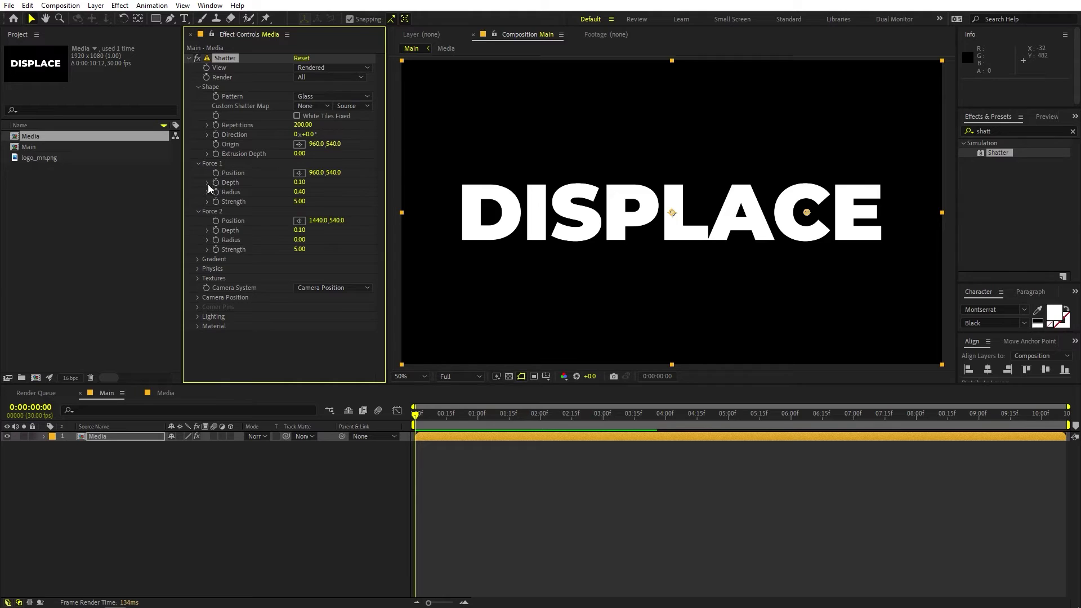
{"action": "left_click", "coordinate": [198, 211]}
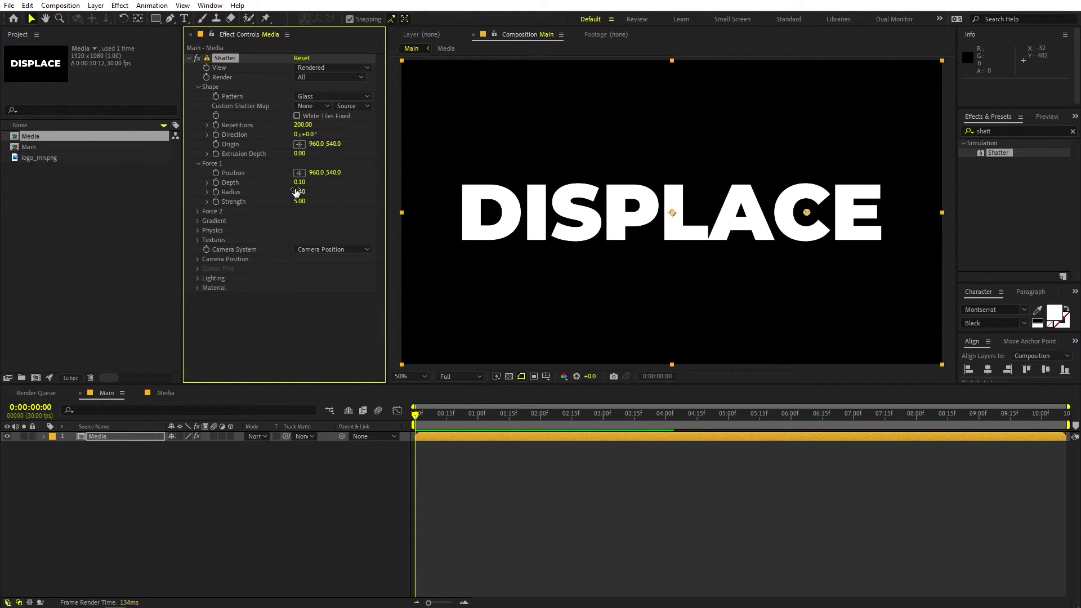
{"action": "left_click", "coordinate": [299, 173]}
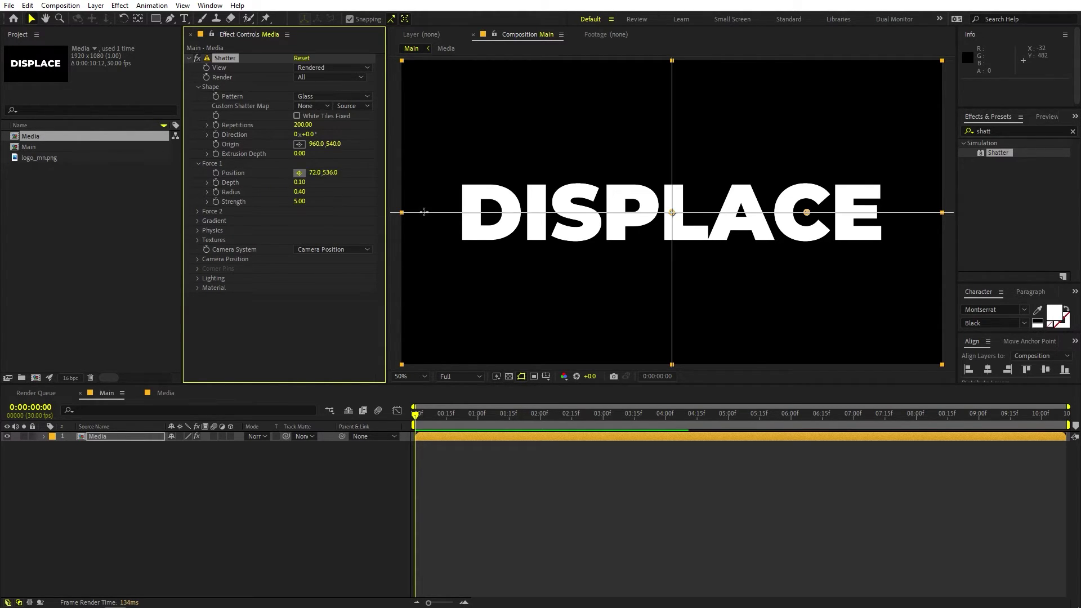
{"action": "left_click", "coordinate": [442, 214]}
Enlarge Force 1's radius, try it at the lower centre, and preview
{"action": "left_click_drag", "start_coordinate": [491, 161], "coordinate": [519, 151]}
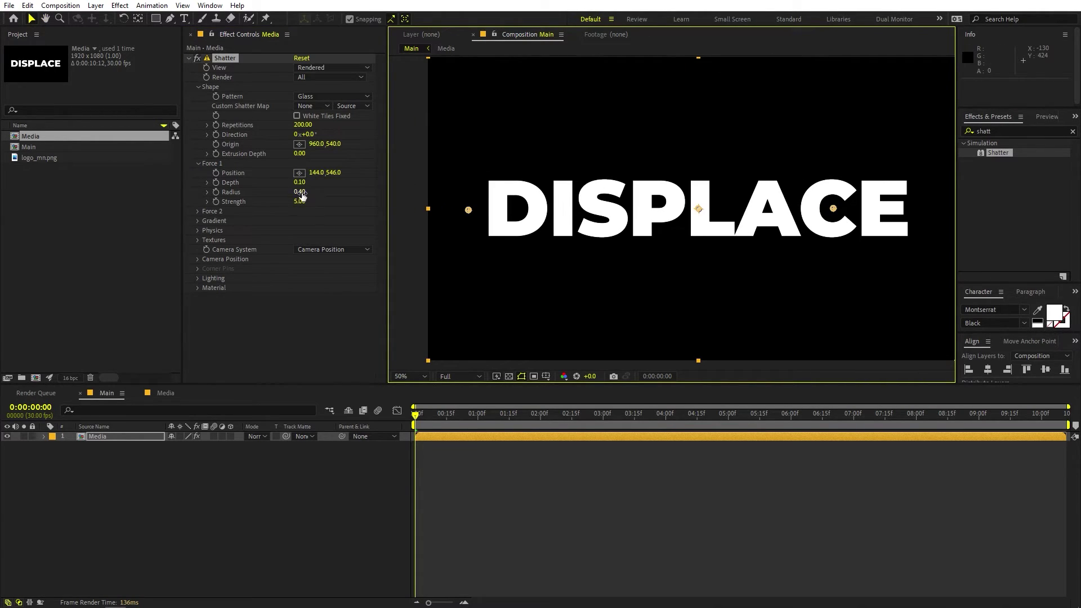
{"action": "left_click_drag", "start_coordinate": [301, 192], "coordinate": [308, 193]}
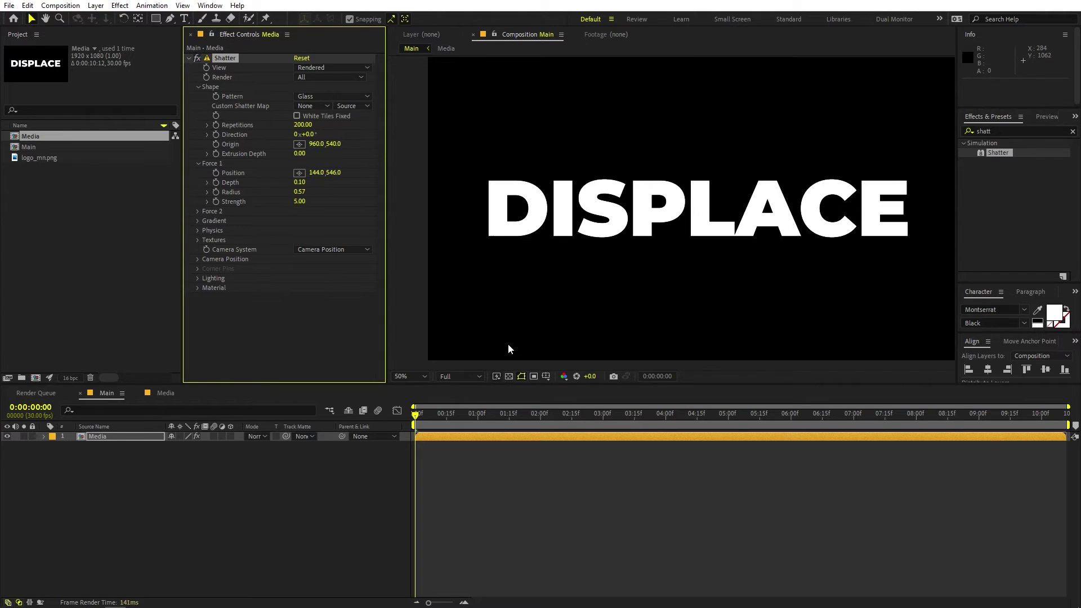
{"action": "key", "text": "space"}
{"action": "key", "text": "v"}
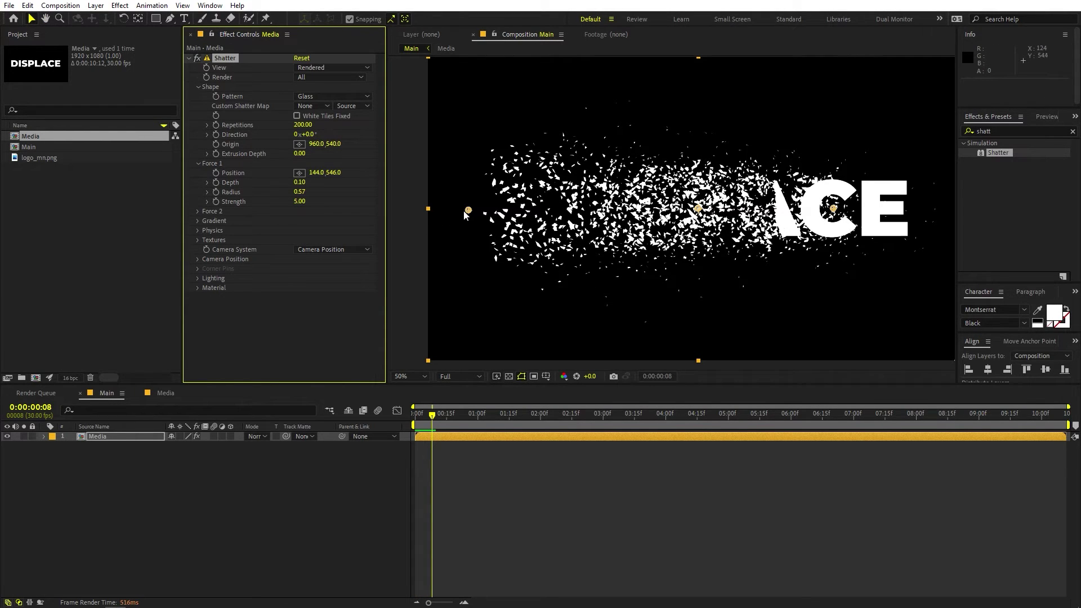
{"action": "left_click_drag", "start_coordinate": [467, 212], "coordinate": [696, 298]}
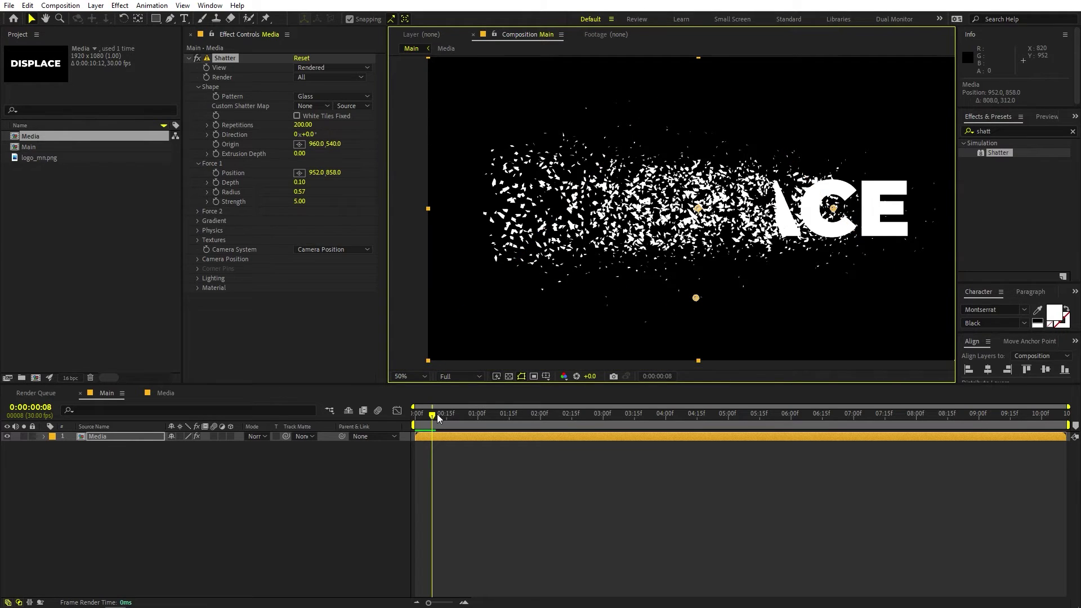
{"action": "left_click", "coordinate": [608, 428]}
{"action": "key", "text": "Home"}
{"action": "key", "text": "space"}
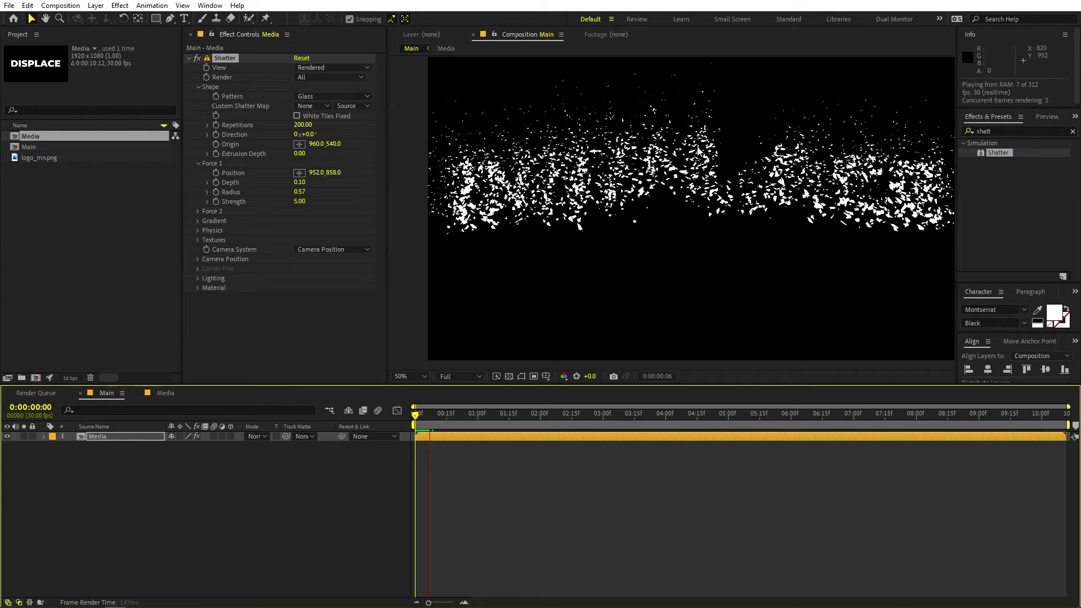
{"action": "key", "text": "space"}
Move Force 1 to the left edge (16, 534) and keyframe Radius 0 at frame 0
{"action": "left_click_drag", "start_coordinate": [696, 297], "coordinate": [431, 207]}
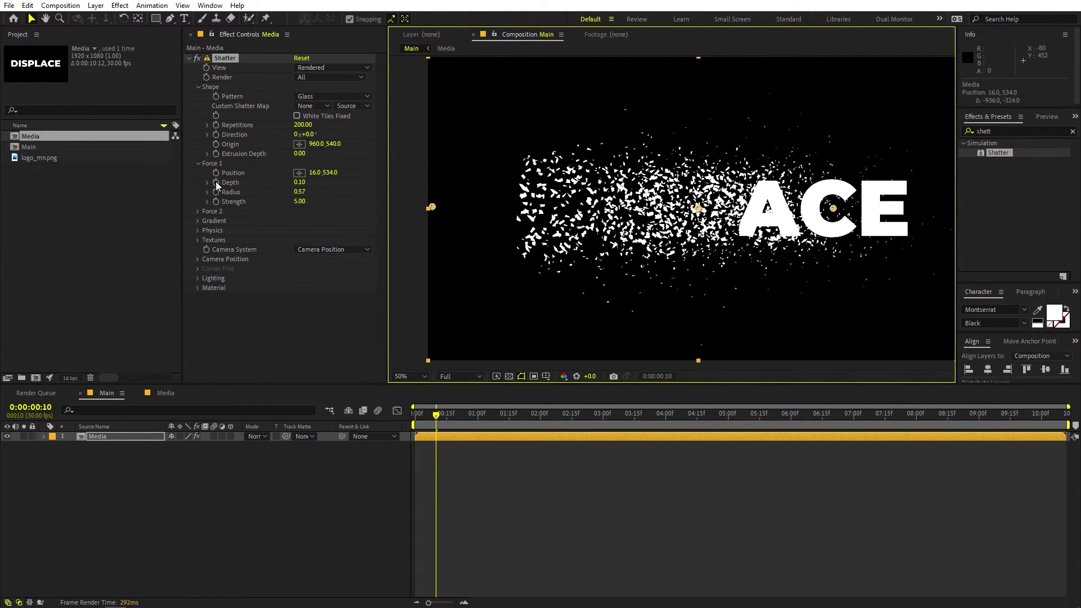
{"action": "left_click_drag", "start_coordinate": [426, 417], "coordinate": [416, 415]}
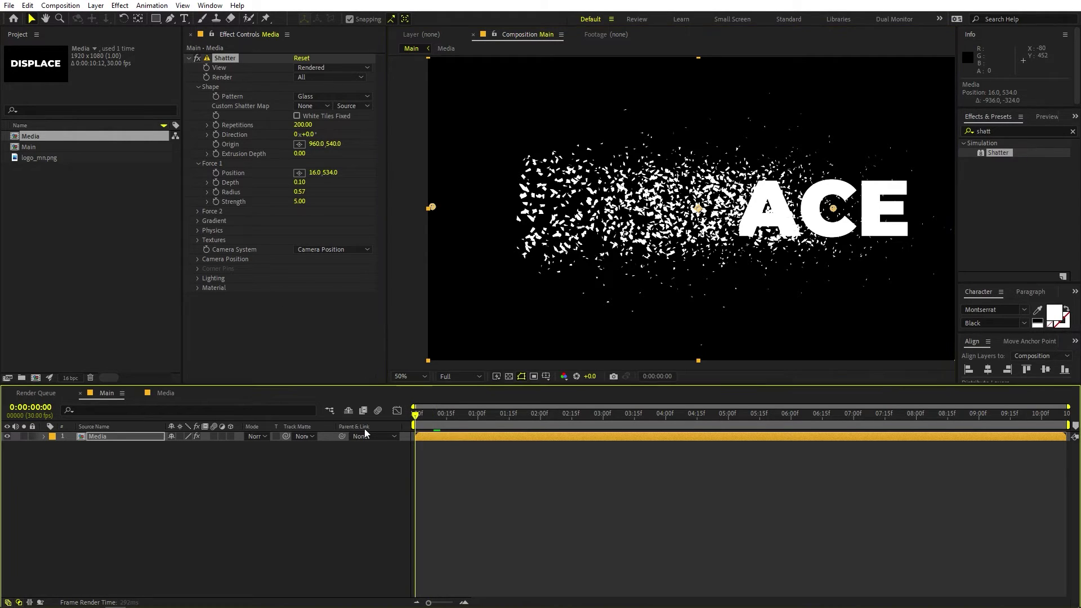
{"action": "left_click", "coordinate": [216, 191]}
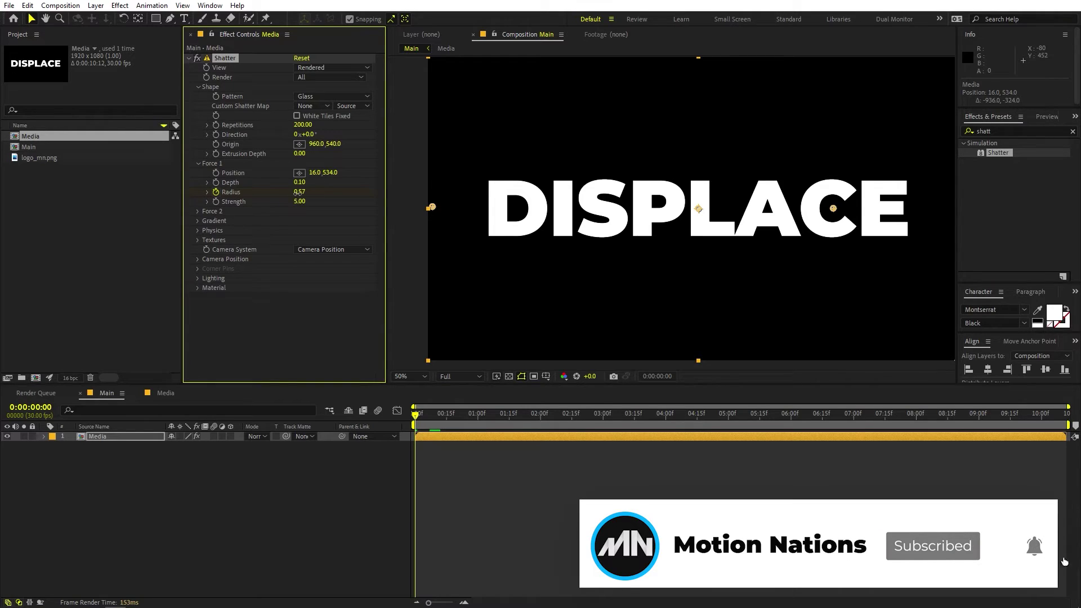
{"action": "type", "text": "0"}
{"action": "key", "text": "Return"}
Add a larger second Radius keyframe later in time and preview the shatter
{"action": "left_click", "coordinate": [478, 437]}
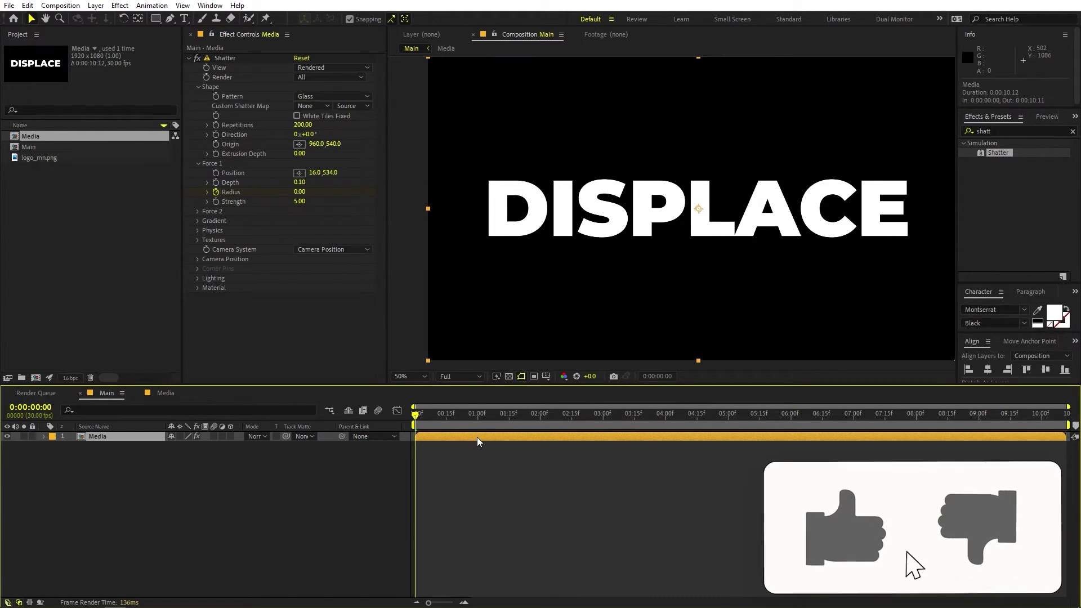
{"action": "key", "text": "u"}
{"action": "left_click_drag", "start_coordinate": [465, 424], "coordinate": [538, 423]}
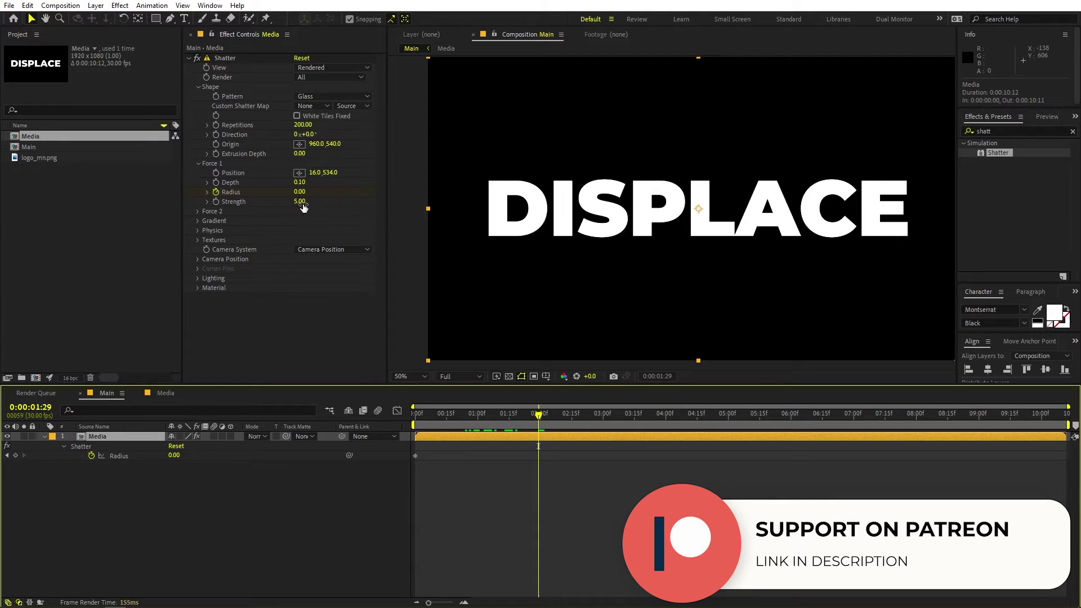
{"action": "left_click_drag", "start_coordinate": [308, 191], "coordinate": [373, 205]}
{"action": "left_click", "coordinate": [478, 441]}
{"action": "key", "text": "Home"}
{"action": "key", "text": "space"}
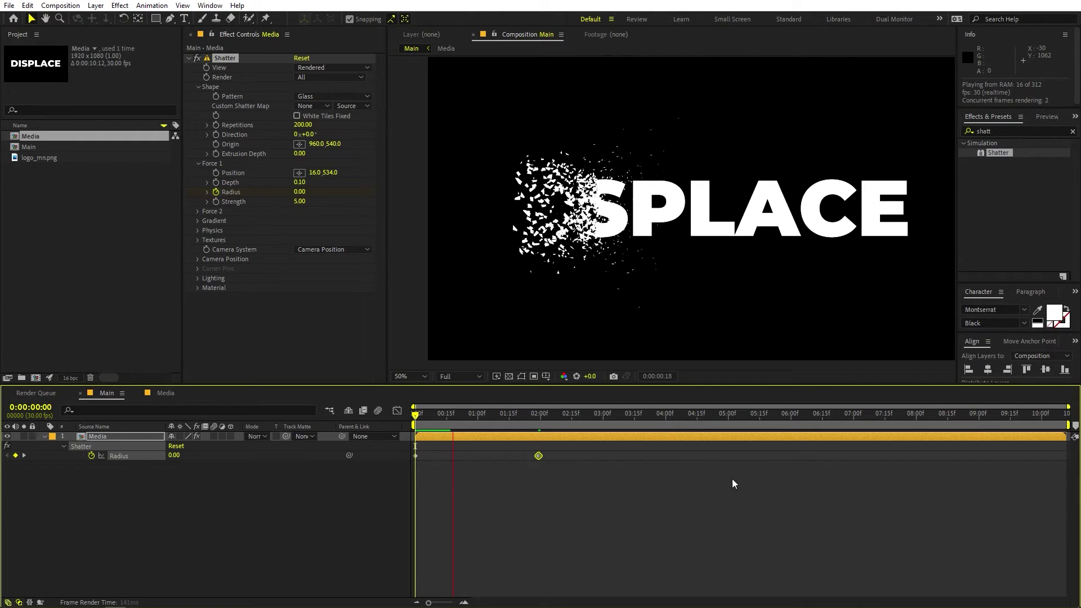
{"action": "key", "text": "space"}
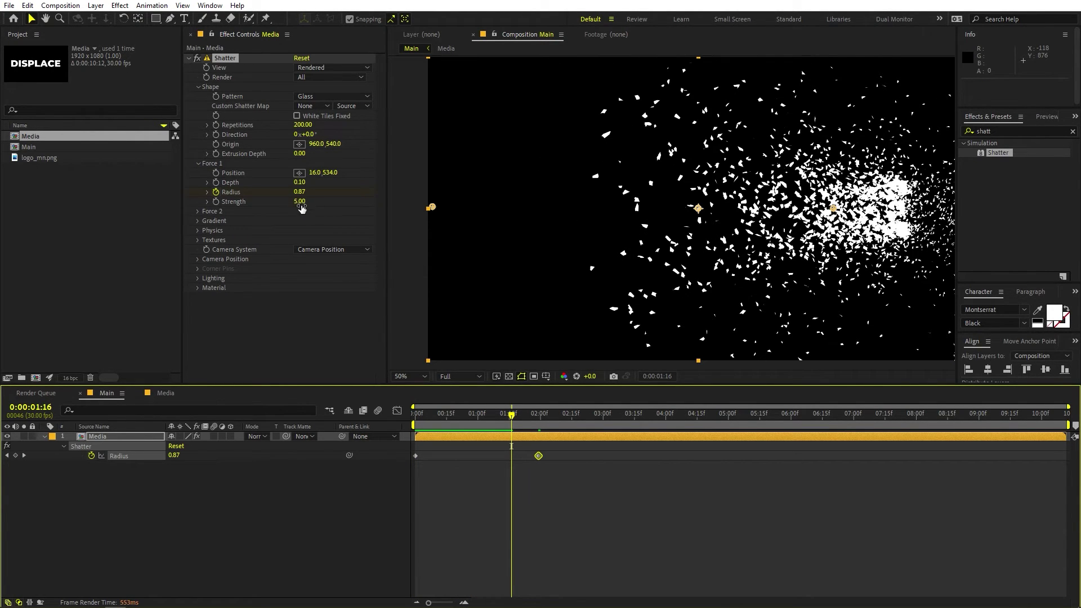
Test Force 1 Strength at 22.40, then restore it to 5.00
{"action": "left_click_drag", "start_coordinate": [299, 201], "coordinate": [396, 202]}
{"action": "left_click", "coordinate": [14, 444]}
{"action": "key", "text": "Home"}
{"action": "key", "text": "space"}
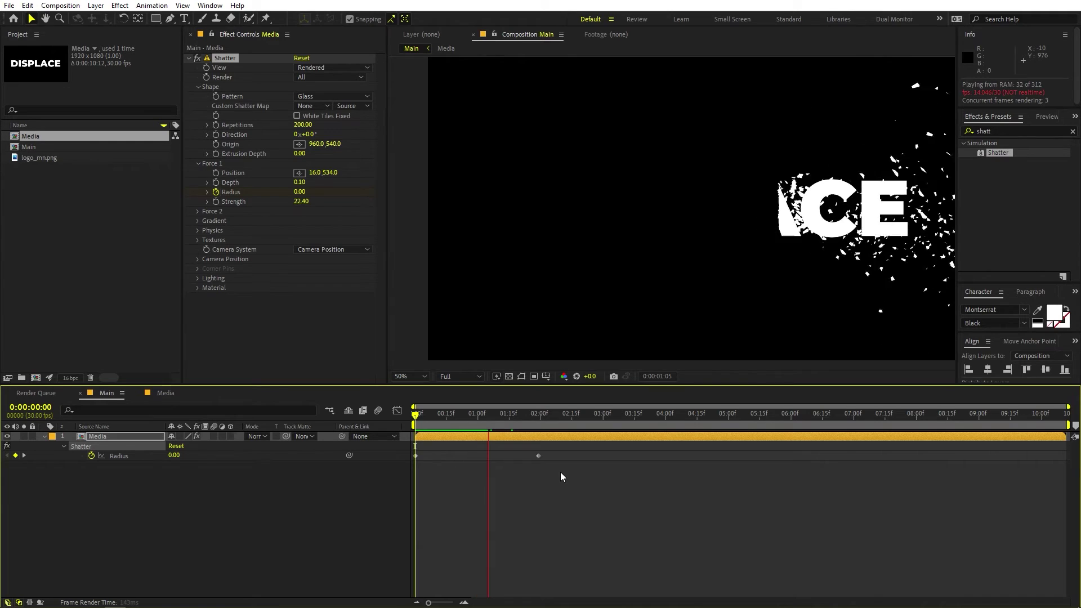
{"action": "left_click_drag", "start_coordinate": [528, 420], "coordinate": [385, 432]}
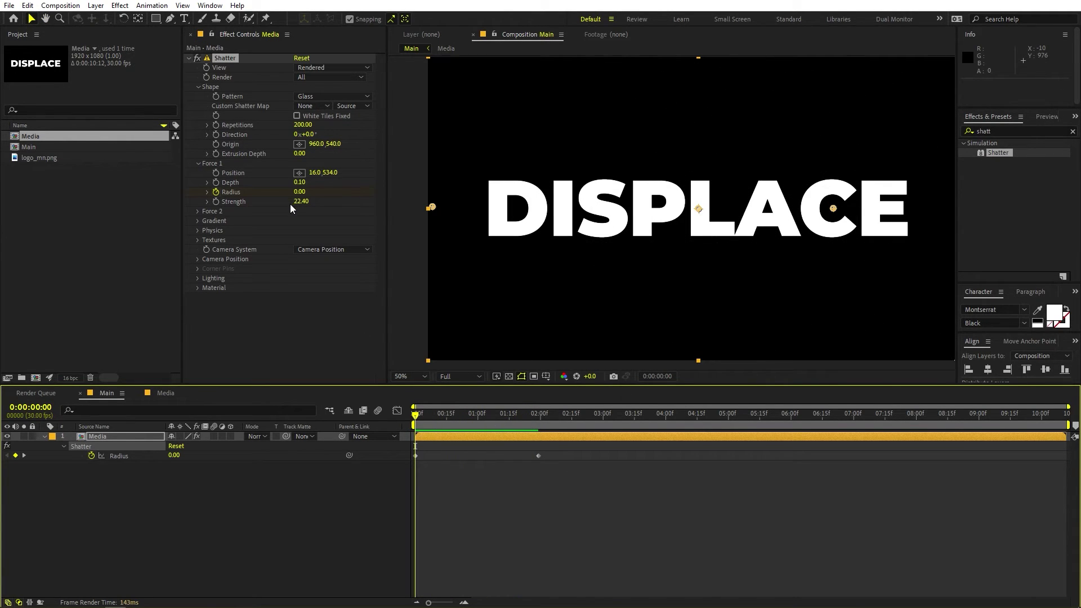
{"action": "left_click_drag", "start_coordinate": [307, 207], "coordinate": [306, 209]}
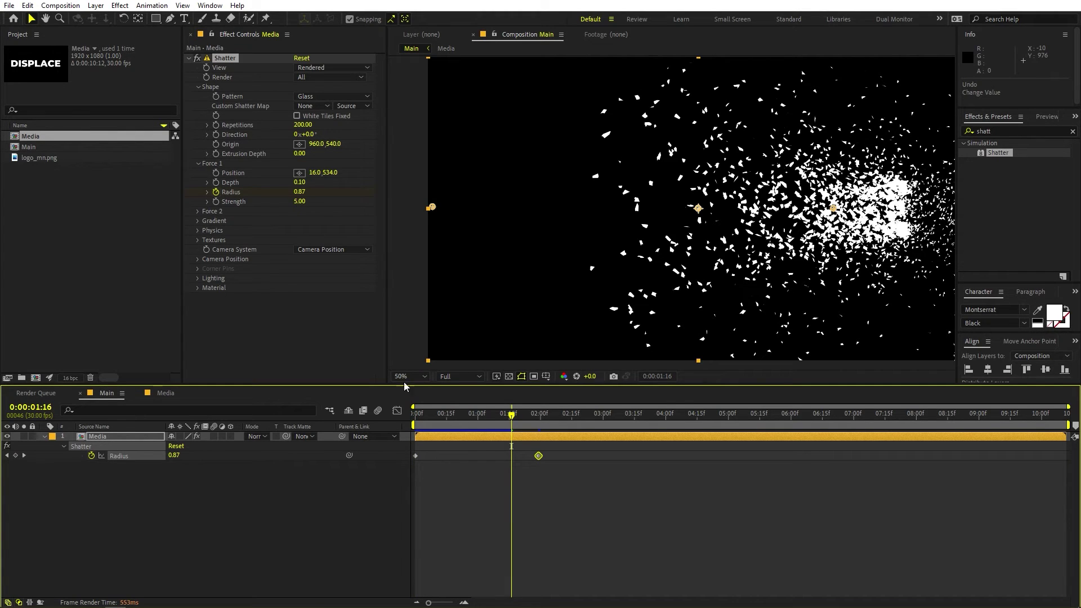
{"action": "key", "text": "Home"}
{"action": "key", "text": "space"}
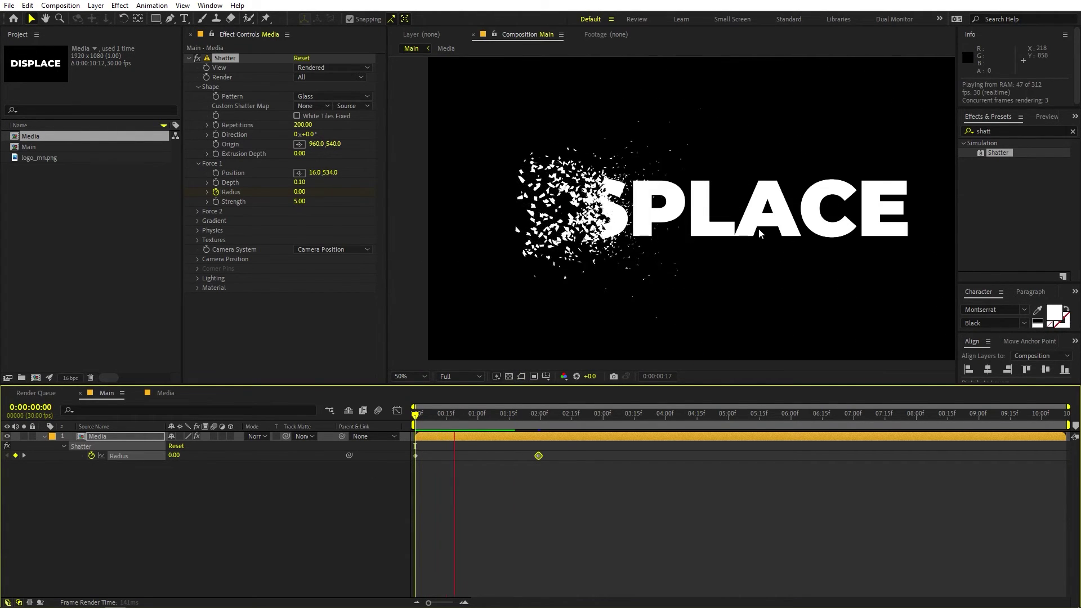
{"action": "key", "text": "space"}
Retime the second Radius keyframe to about 2:01 and preview
{"action": "left_click_drag", "start_coordinate": [537, 457], "coordinate": [467, 457]}
{"action": "key", "text": "Home"}
{"action": "key", "text": "space"}
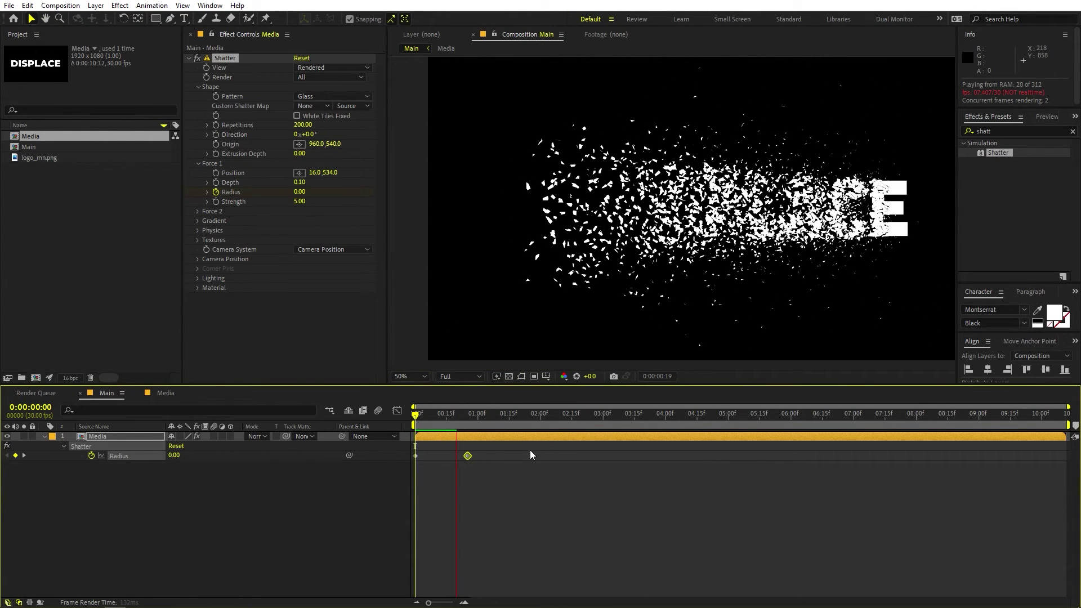
{"action": "left_click_drag", "start_coordinate": [467, 456], "coordinate": [543, 454]}
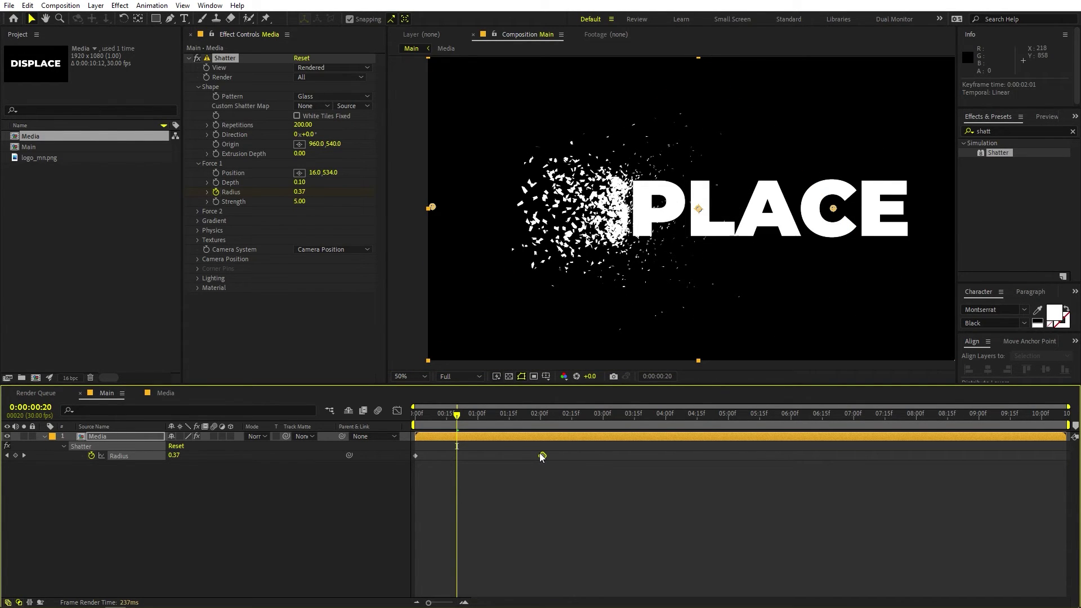
Increase the Shatter Randomness and preview the result
{"action": "left_click", "coordinate": [322, 332]}
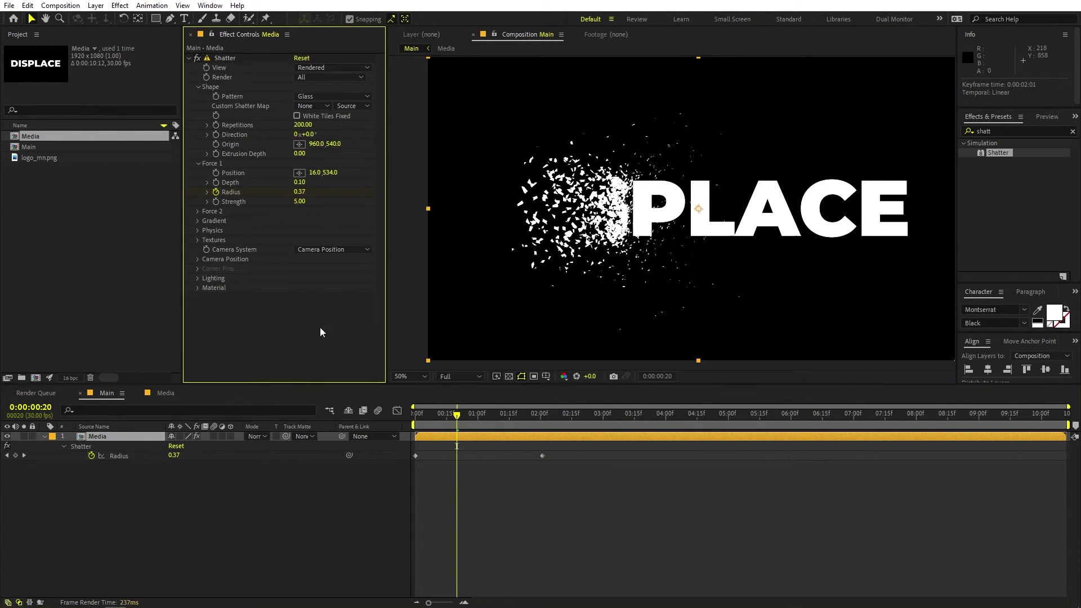
{"action": "left_click", "coordinate": [198, 231]}
{"action": "left_click_drag", "start_coordinate": [300, 262], "coordinate": [320, 261]}
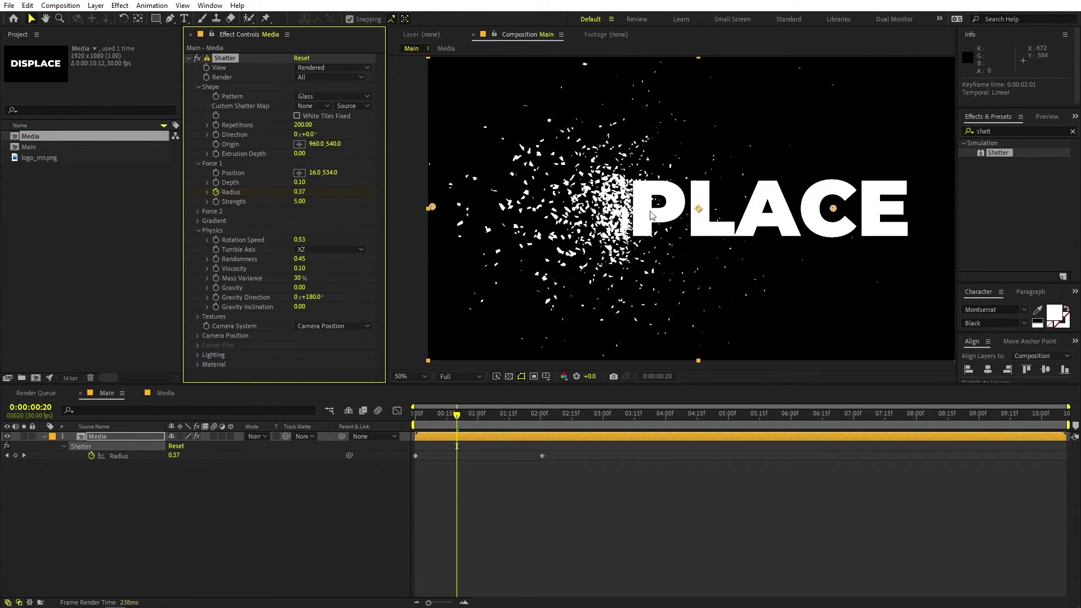
{"action": "left_click", "coordinate": [543, 467]}
{"action": "key", "text": "Home"}
{"action": "key", "text": "space"}
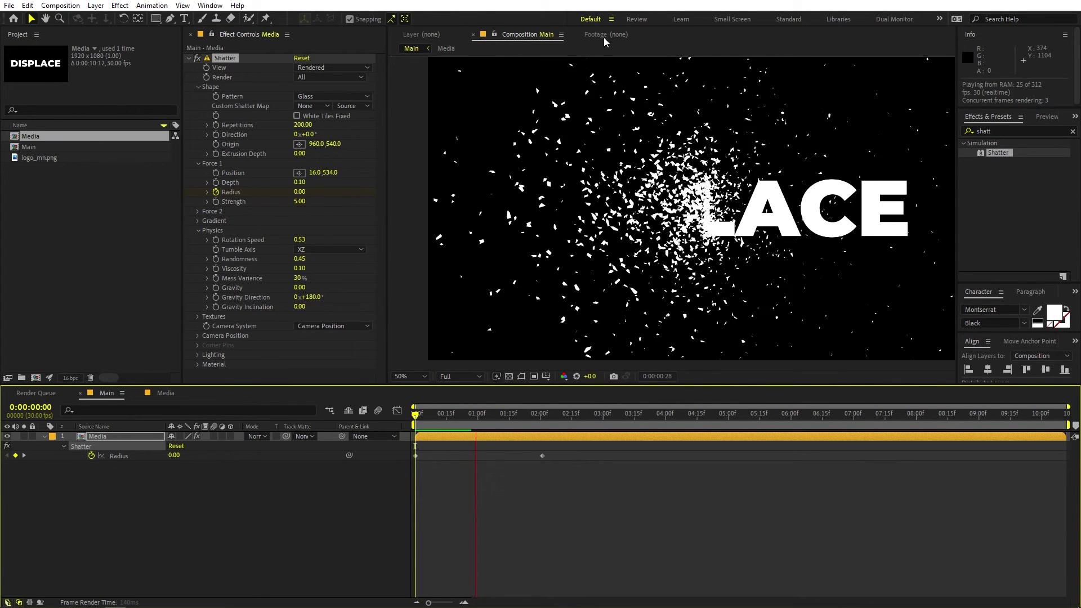
Try zero rotation speed (undone) and Randomness 0.00, then replay the preview
{"action": "left_click_drag", "start_coordinate": [299, 239], "coordinate": [207, 255]}
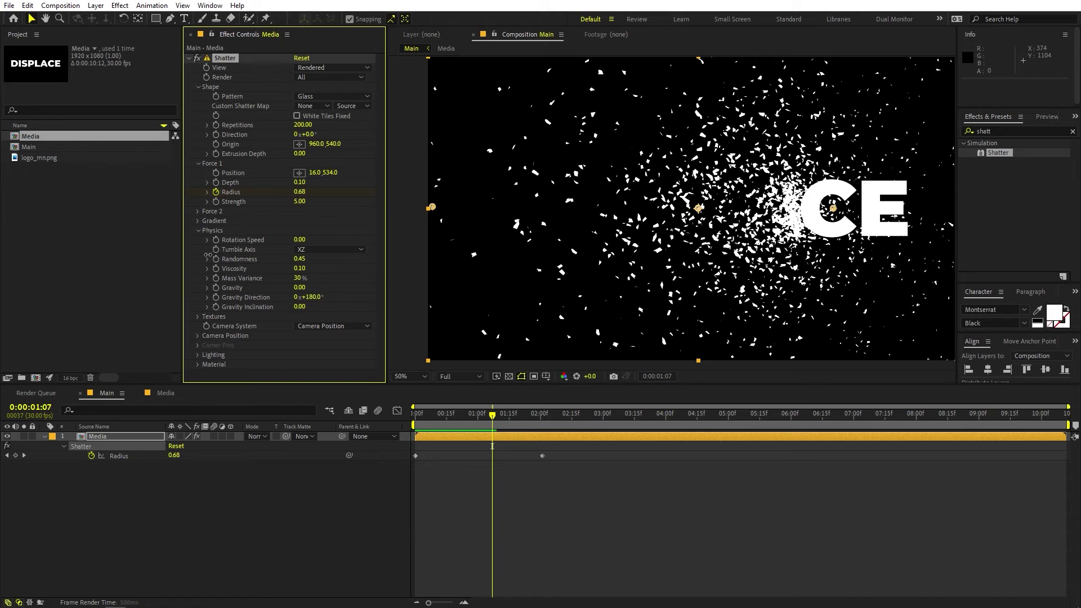
{"action": "key", "text": "ctrl+z"}
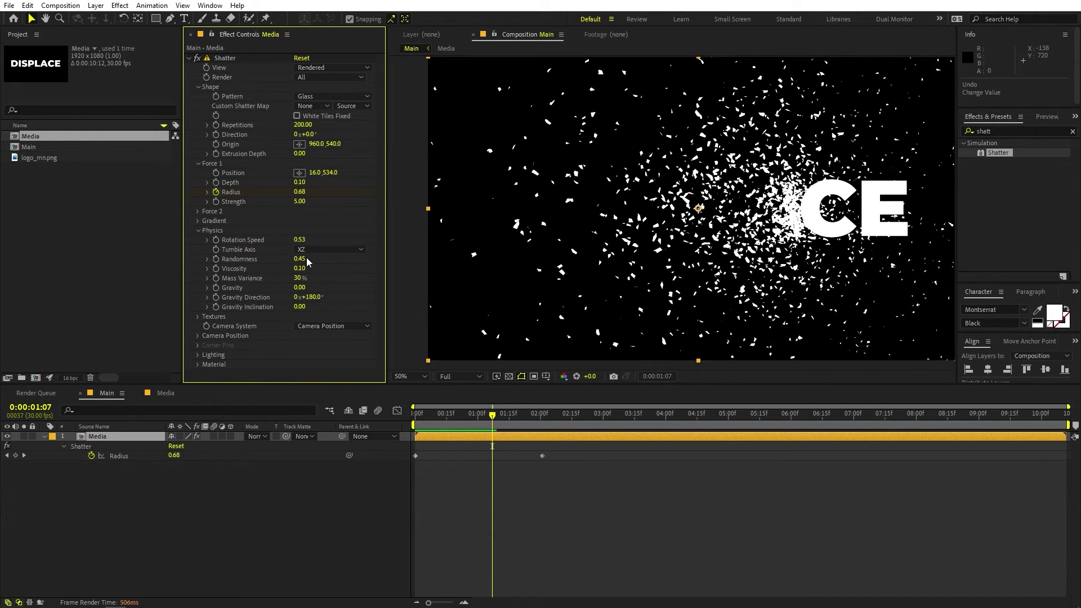
{"action": "left_click_drag", "start_coordinate": [306, 258], "coordinate": [275, 263]}
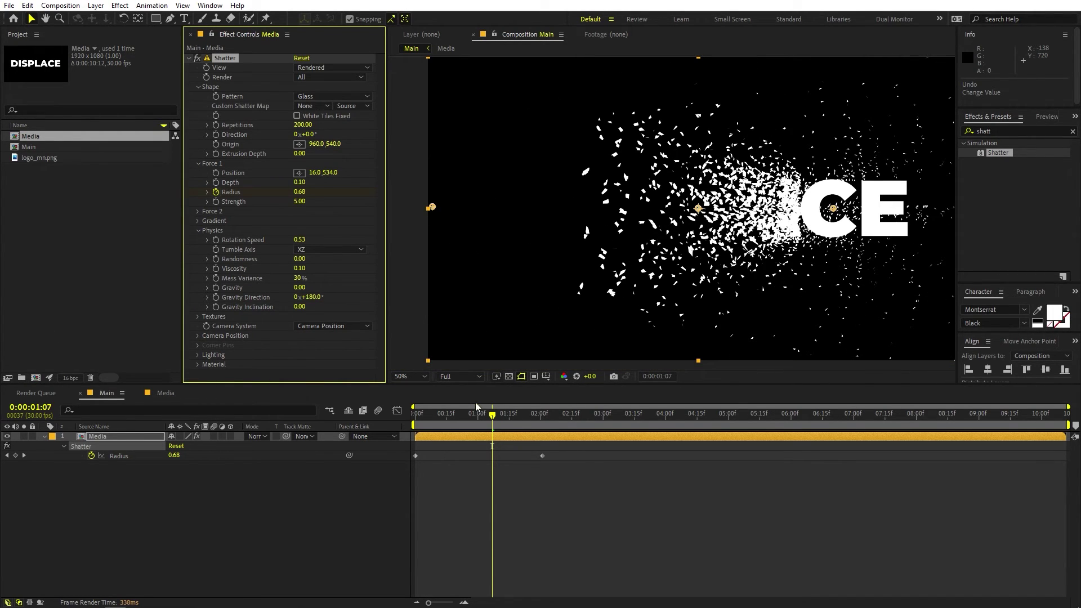
{"action": "left_click", "coordinate": [488, 422]}
{"action": "key", "text": "space"}
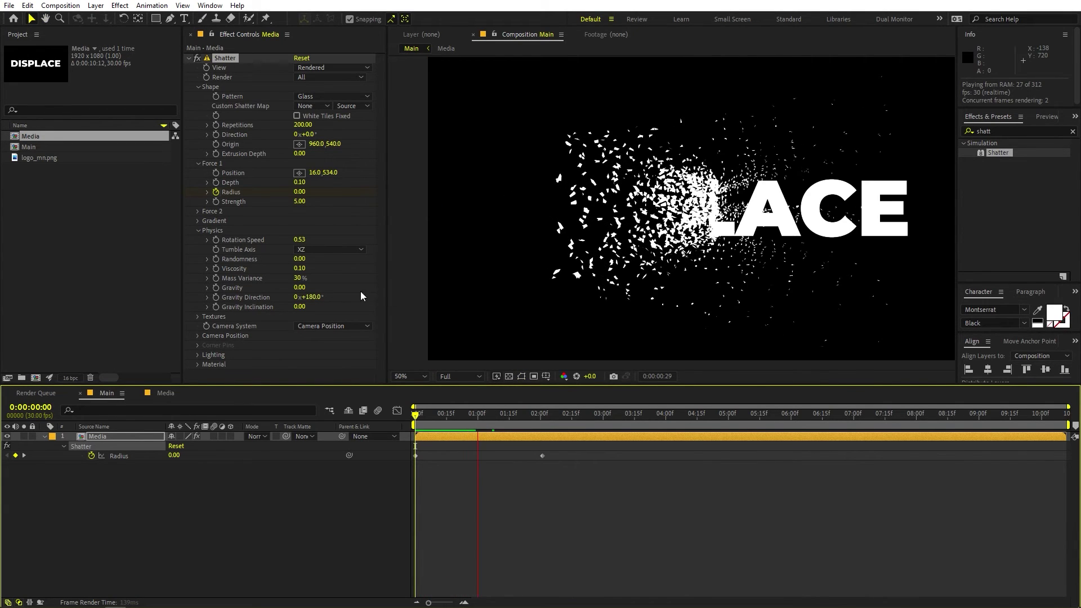
{"action": "key", "text": "space"}
Set Randomness to 0.20, preview, then open the Media composition
{"action": "left_click", "coordinate": [304, 258]}
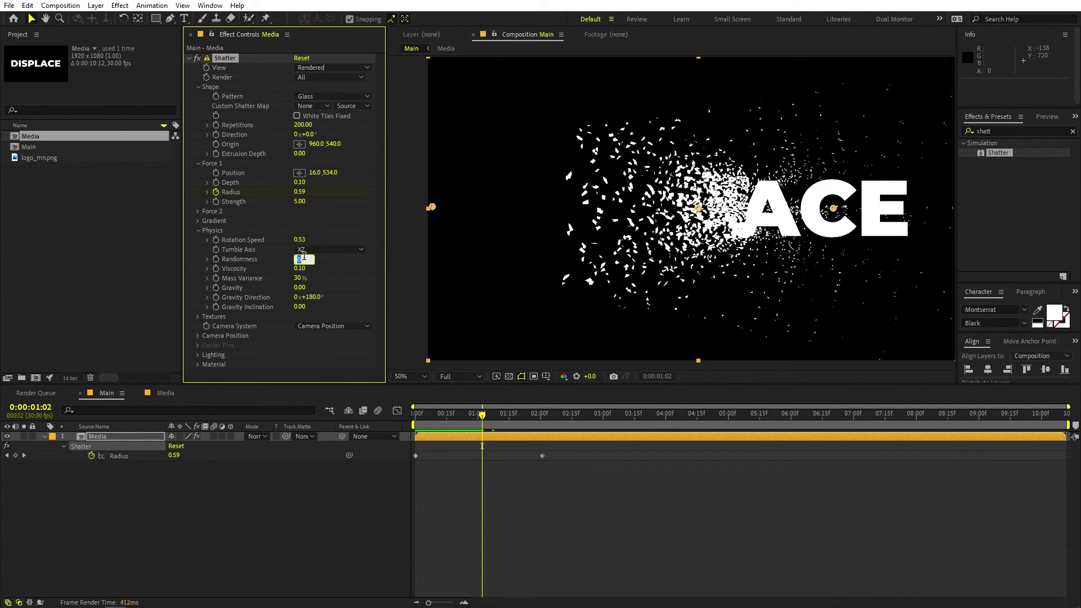
{"action": "key", "text": "Page_Down"}
{"action": "key", "text": "Page_Down"}
{"action": "key", "text": "Page_Down"}
{"action": "key", "text": "Page_Down"}
{"action": "key", "text": "Page_Down"}
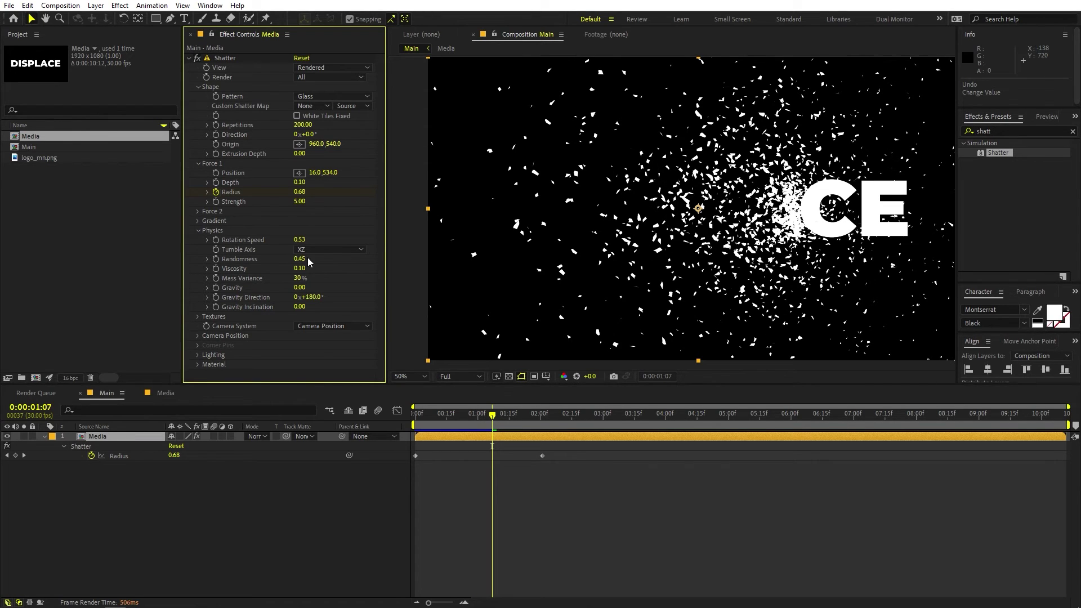
{"action": "key", "text": "ctrl+z"}
{"action": "key", "text": "ctrl+shift+z"}
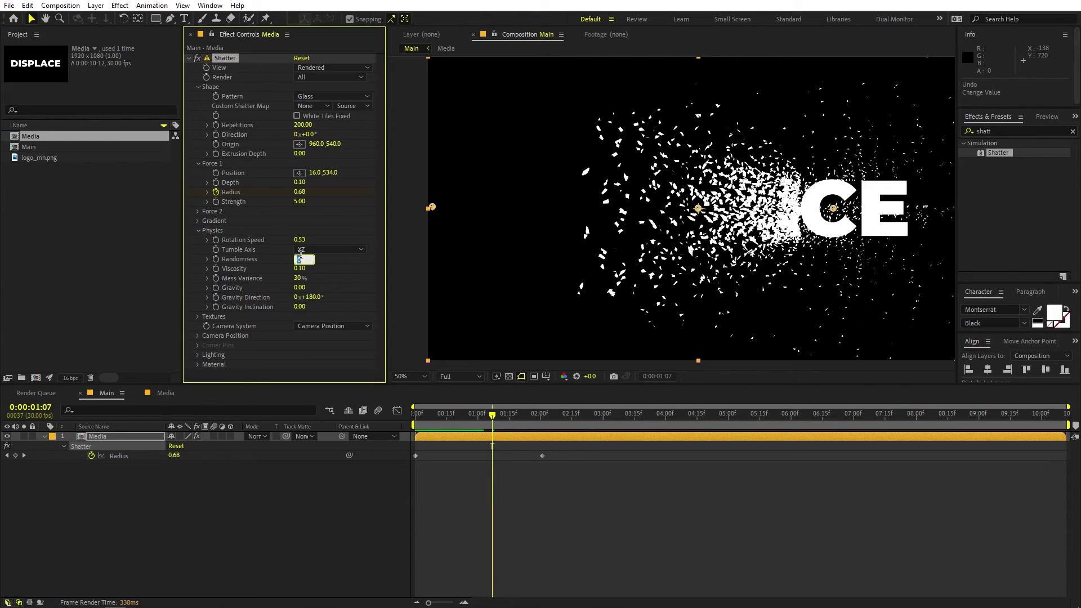
{"action": "left_click_drag", "start_coordinate": [300, 259], "coordinate": [311, 258]}
{"action": "key", "text": "Home"}
{"action": "key", "text": "space"}
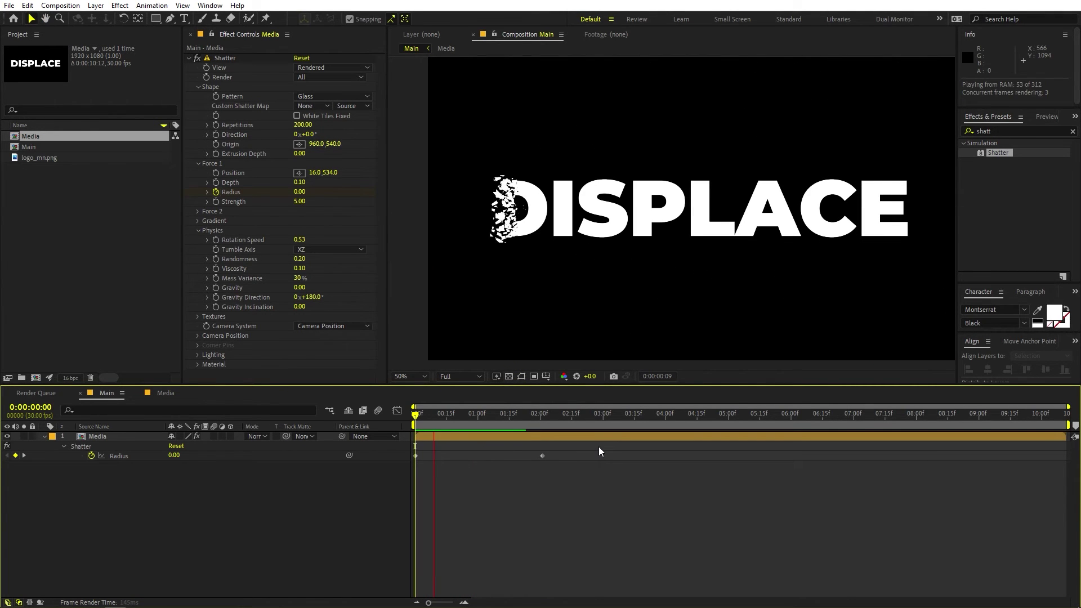
{"action": "key", "text": "space"}
{"action": "left_click", "coordinate": [168, 394]}
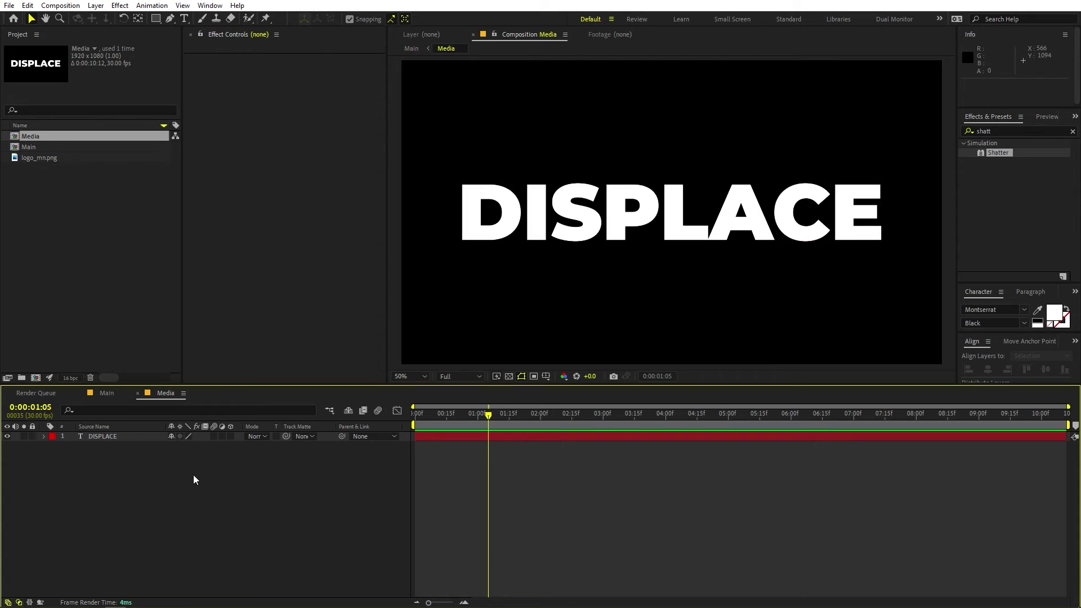
Add logo_mn.png to the Media composition and scale it to 57.2%
{"action": "left_click_drag", "start_coordinate": [25, 160], "coordinate": [97, 433]}
{"action": "key", "text": "s"}
{"action": "left_click_drag", "start_coordinate": [188, 446], "coordinate": [3, 462]}
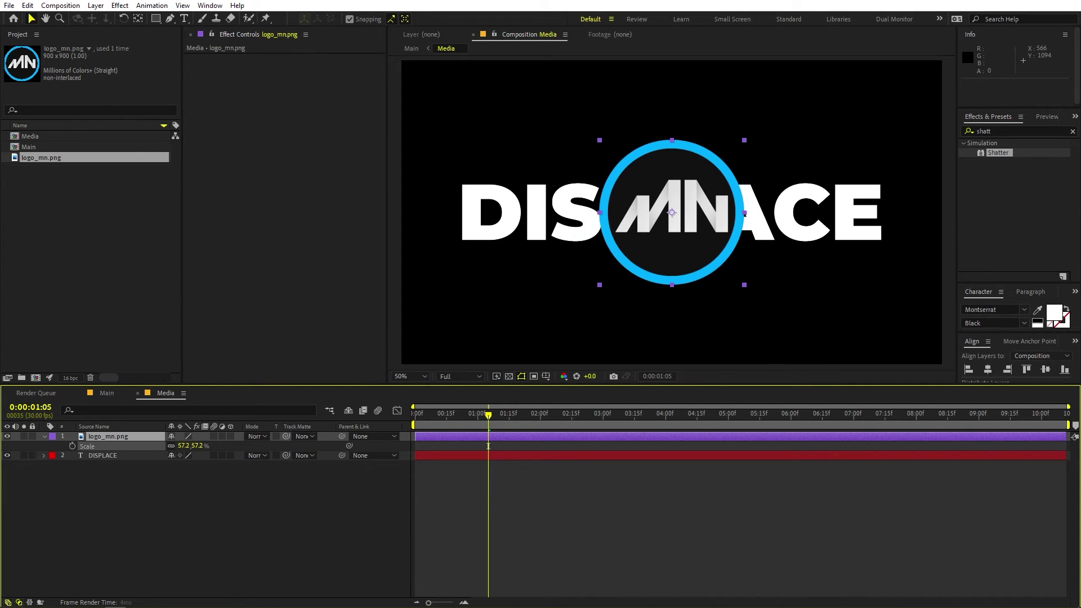
{"action": "left_click", "coordinate": [15, 456]}
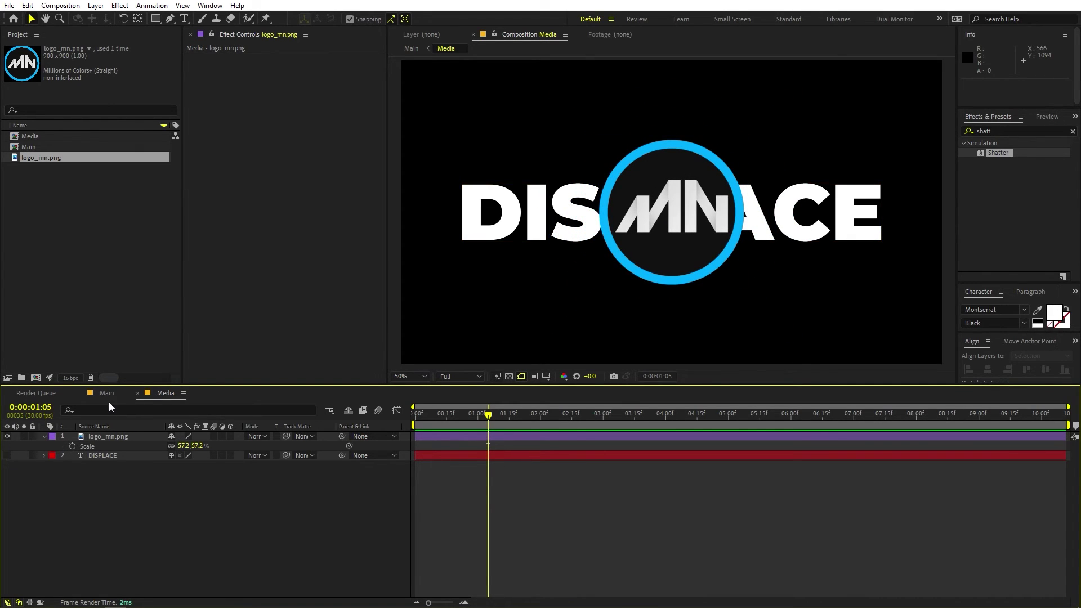
Preview the logo shattering in Main, then hide the logo layer in Media
{"action": "left_click", "coordinate": [107, 393]}
{"action": "key", "text": "Home"}
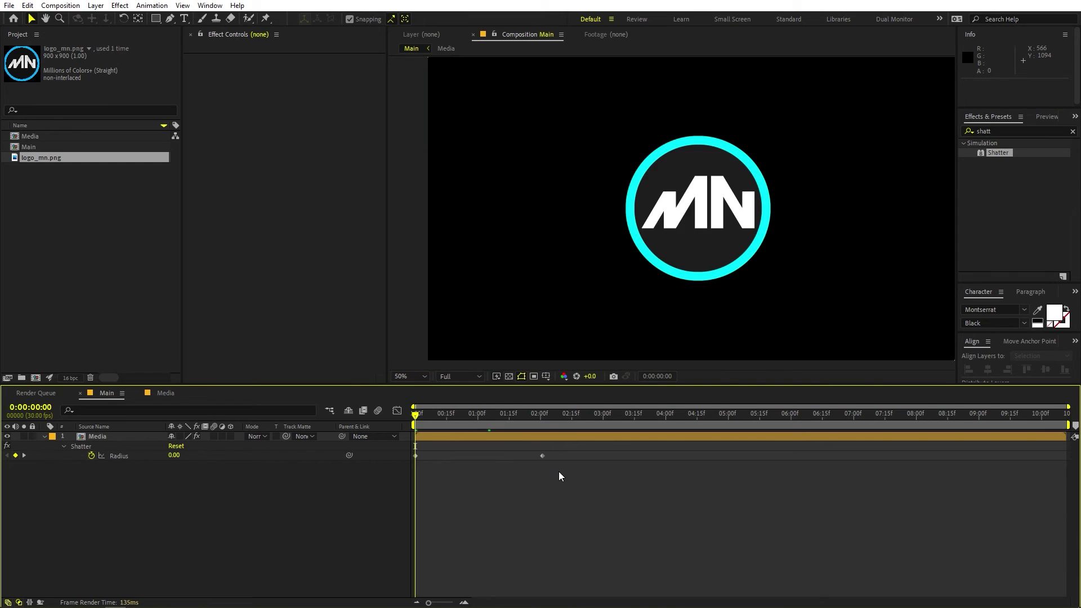
{"action": "key", "text": "space"}
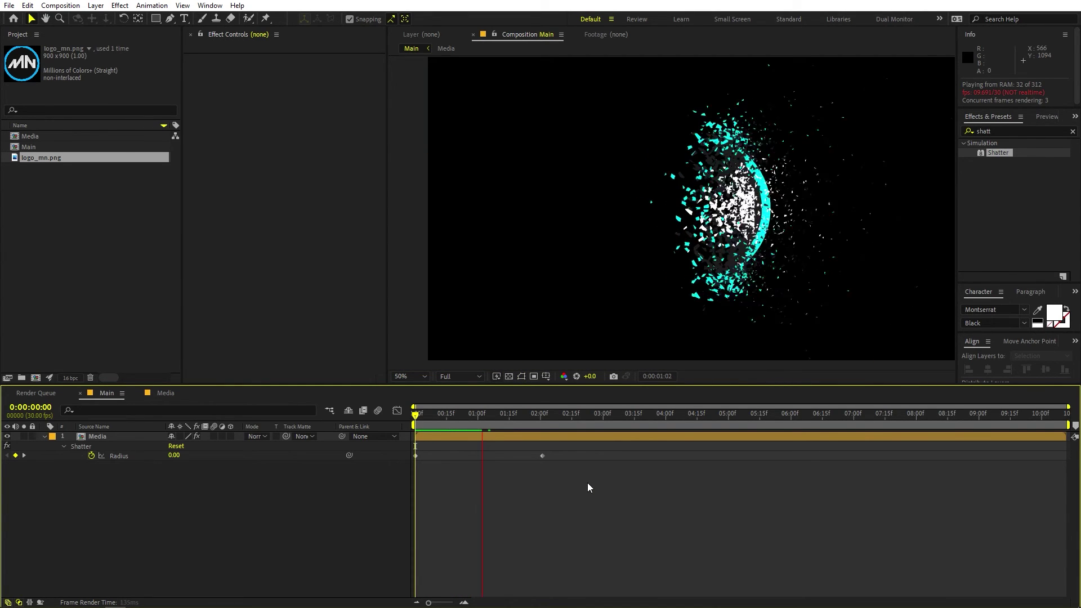
{"action": "key", "text": "space"}
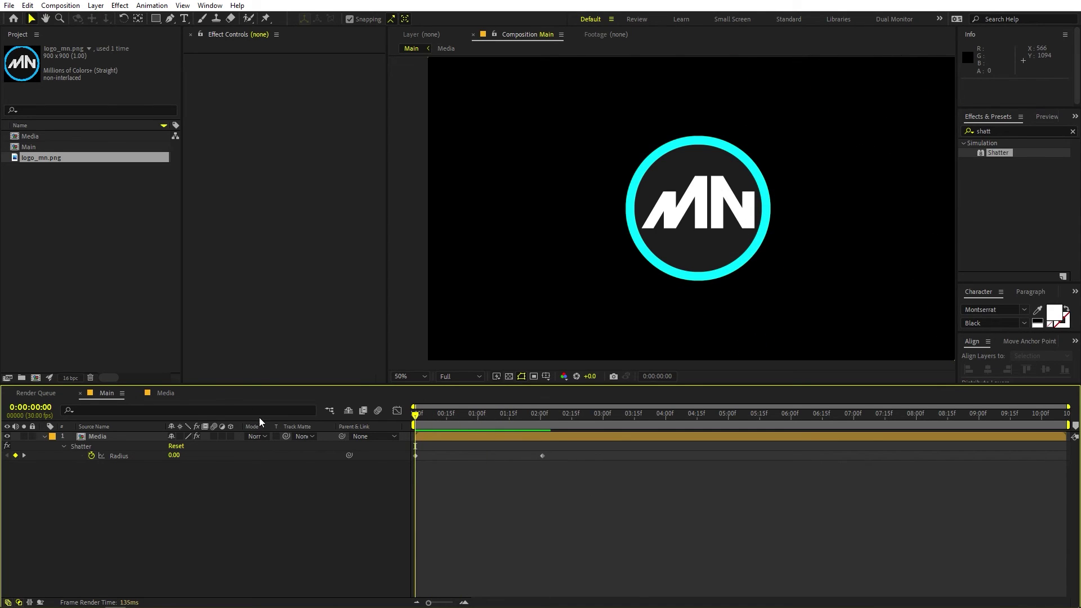
{"action": "left_click", "coordinate": [165, 393]}
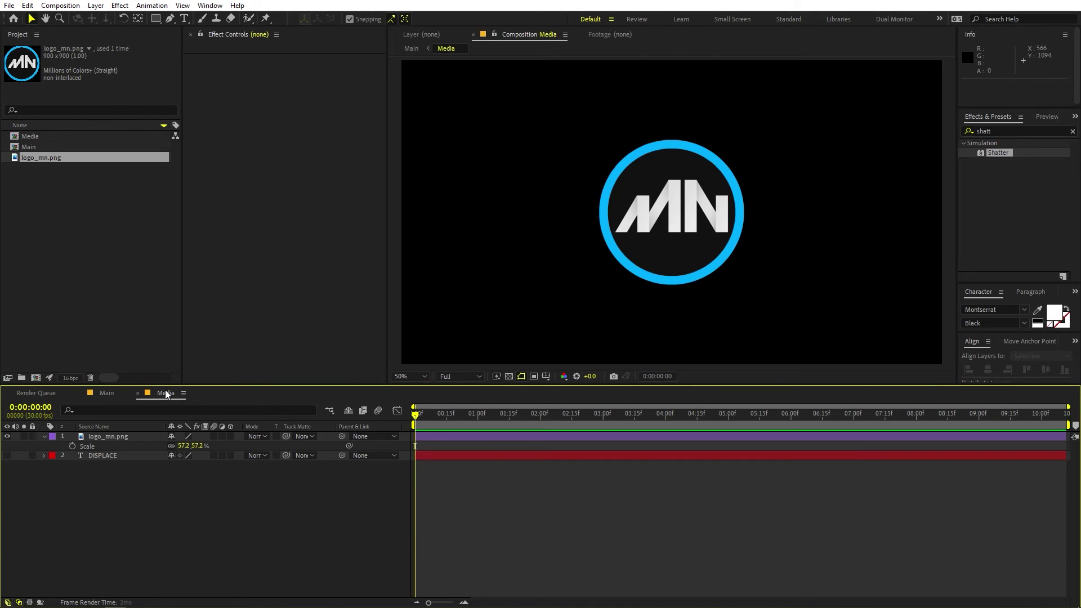
{"action": "left_click", "coordinate": [7, 436]}
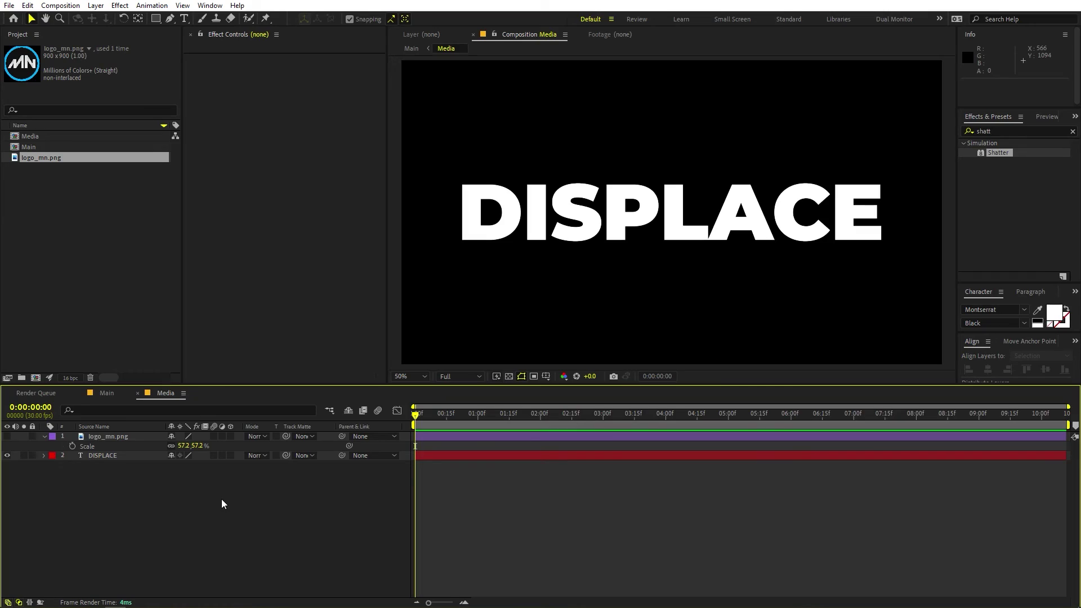
Duplicate the DISPLACE text layer and apply a red Fill effect to the original bottom copy
{"action": "left_click", "coordinate": [104, 456]}
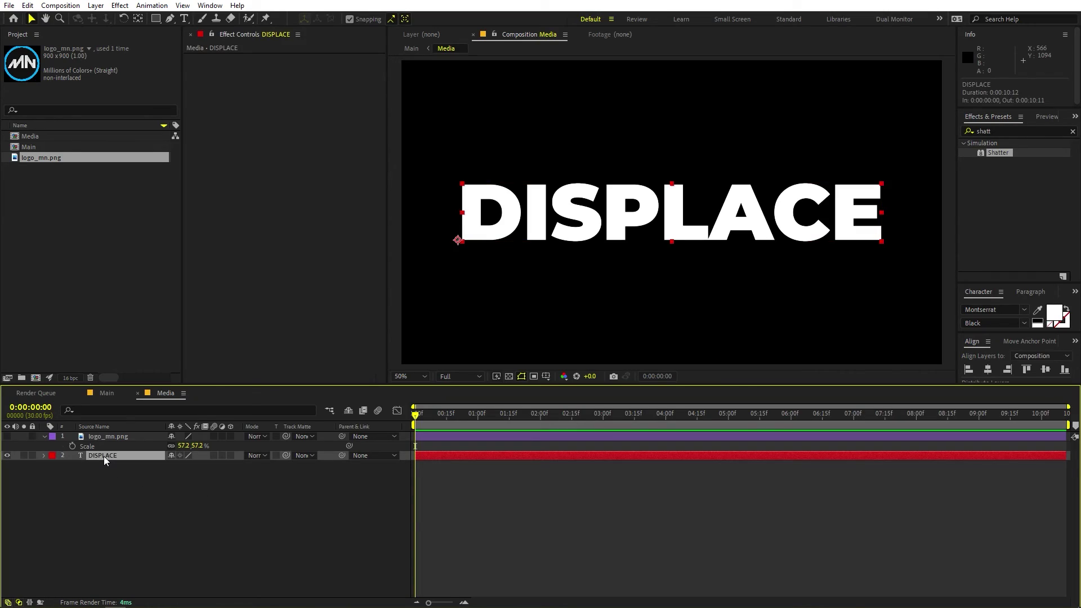
{"action": "key", "text": "ctrl+d"}
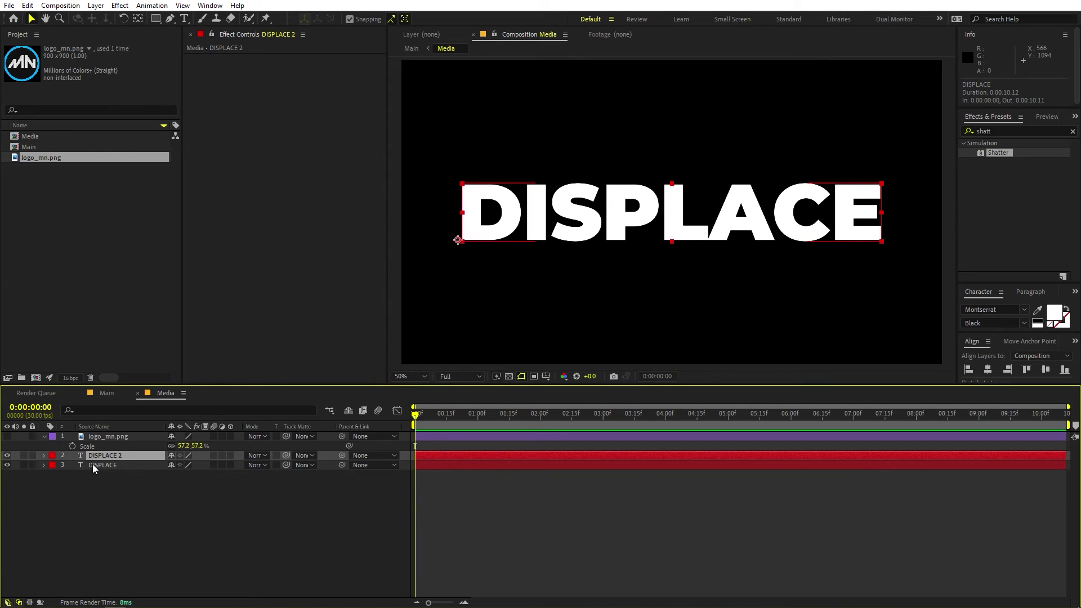
{"action": "left_click", "coordinate": [92, 464]}
{"action": "left_click", "coordinate": [991, 133]}
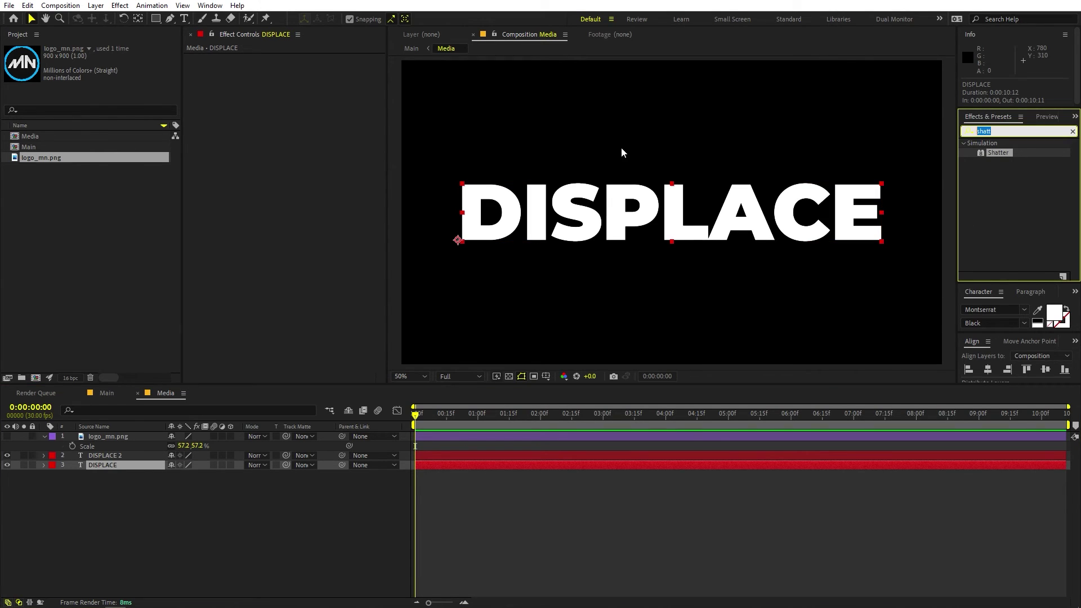
{"action": "type", "text": "fill"}
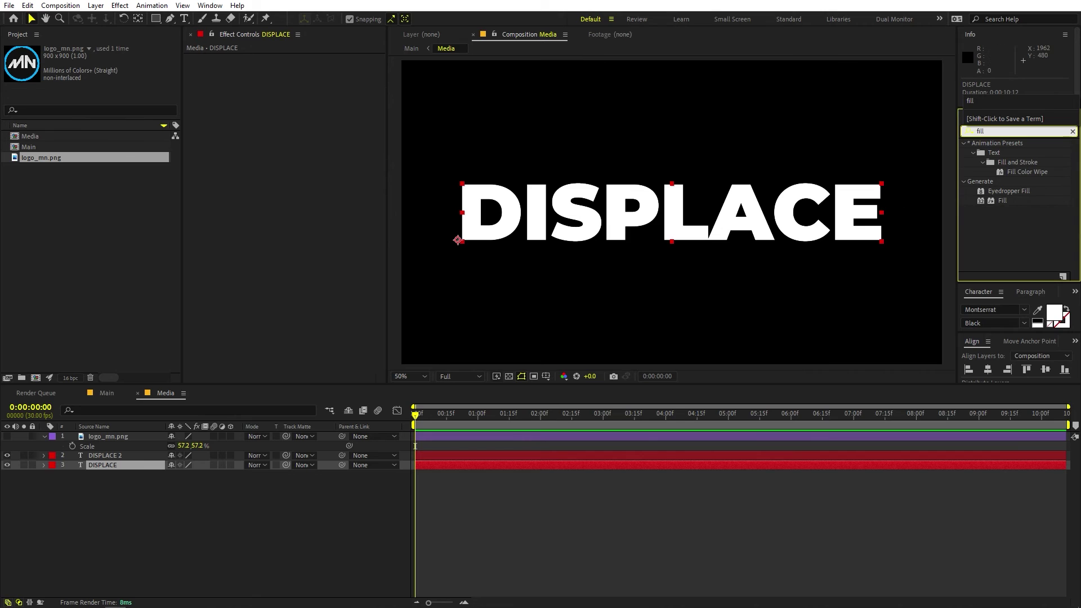
{"action": "left_click", "coordinate": [1004, 195]}
{"action": "left_click_drag", "start_coordinate": [1002, 201], "coordinate": [113, 462]}
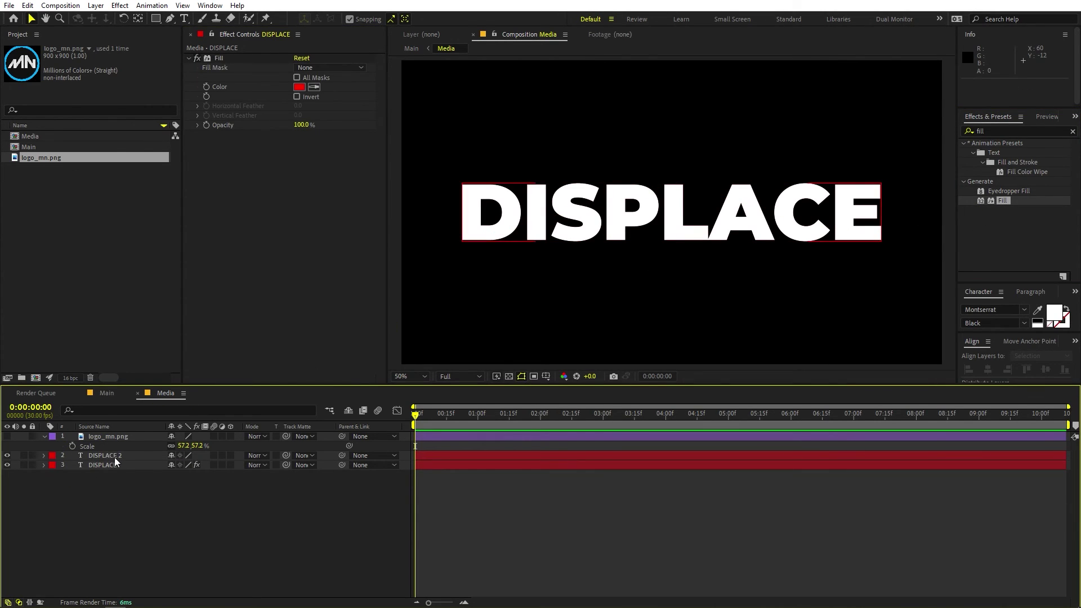
Apply Linear Wipe to the white DISPLACE 2 layer and test its sweep across the text
{"action": "left_click", "coordinate": [114, 456]}
{"action": "left_click", "coordinate": [1002, 129]}
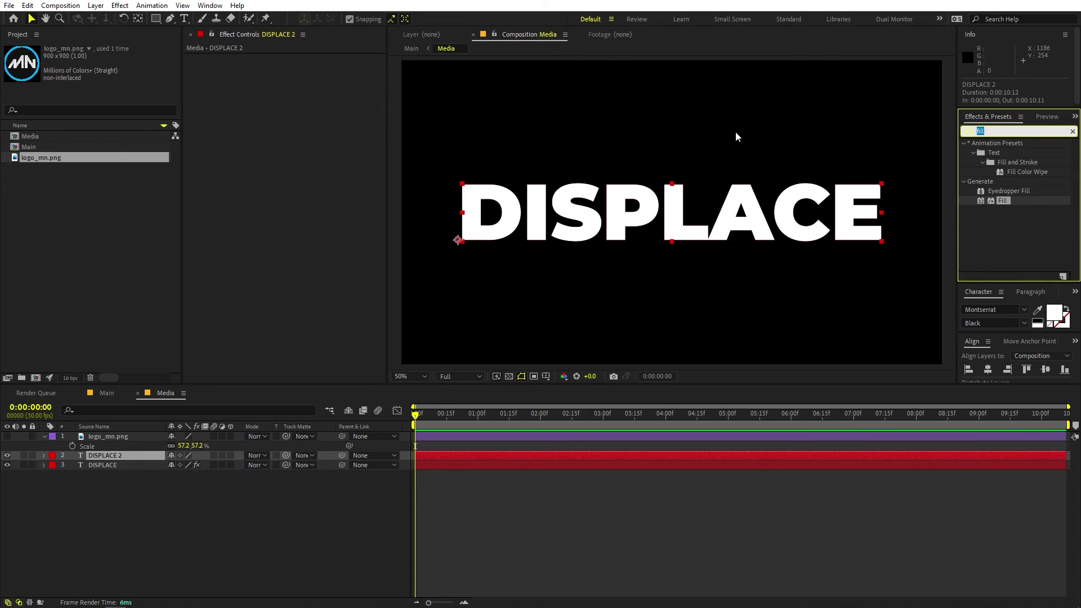
{"action": "type", "text": "linear"}
{"action": "left_click_drag", "start_coordinate": [1002, 198], "coordinate": [99, 455]}
{"action": "left_click_drag", "start_coordinate": [296, 71], "coordinate": [276, 88]}
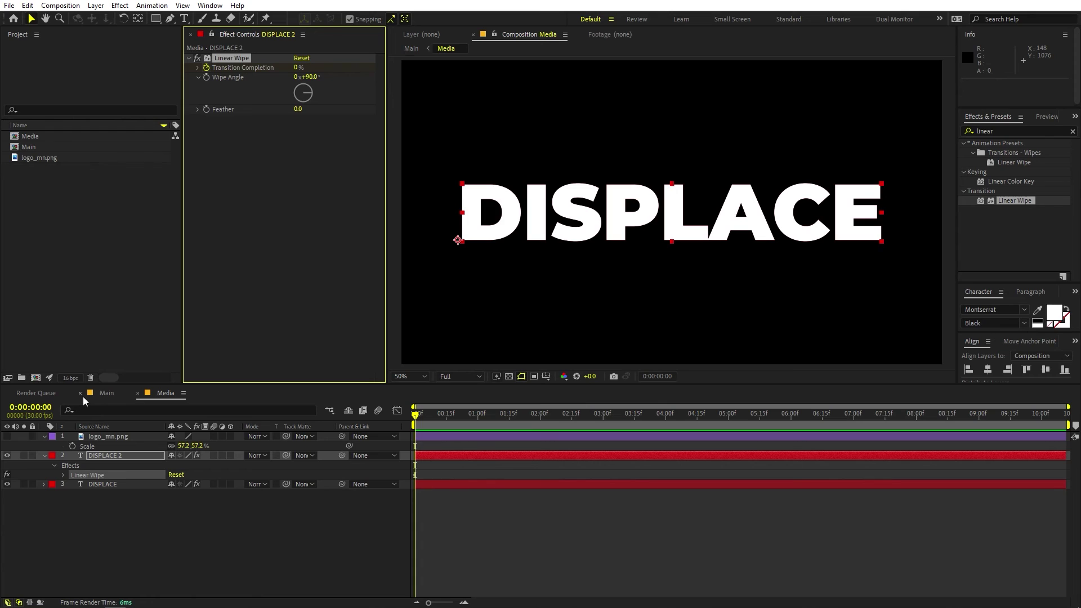
Keyframe DISPLACE 2's Transition Completion to 100% at 2:01, where the shatter ends, with Feather 174
{"action": "left_click", "coordinate": [106, 394]}
{"action": "left_click_drag", "start_coordinate": [460, 420], "coordinate": [542, 424]}
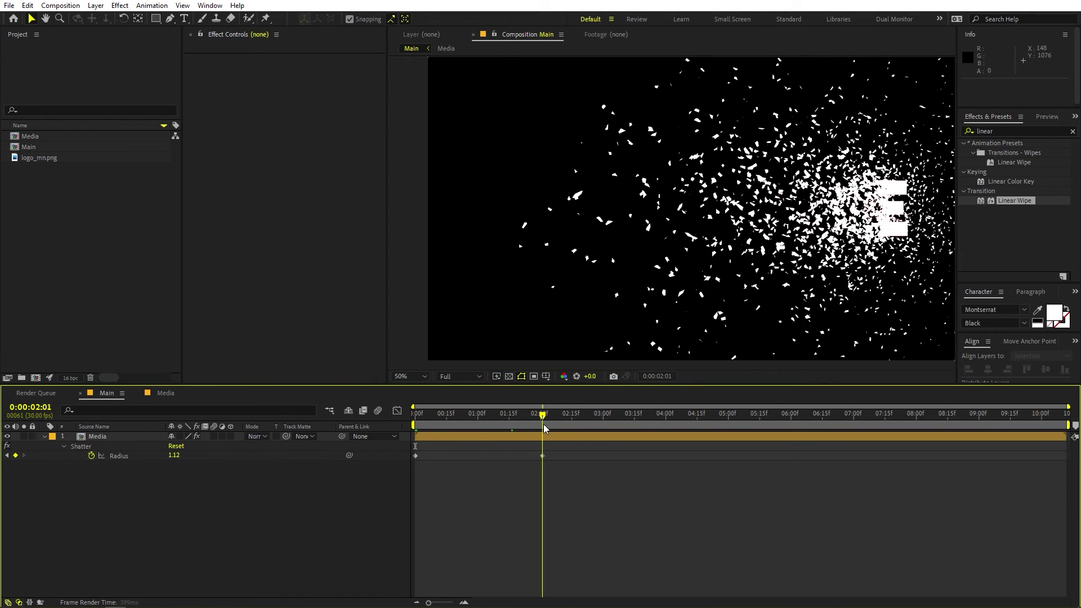
{"action": "double_click", "coordinate": [479, 437]}
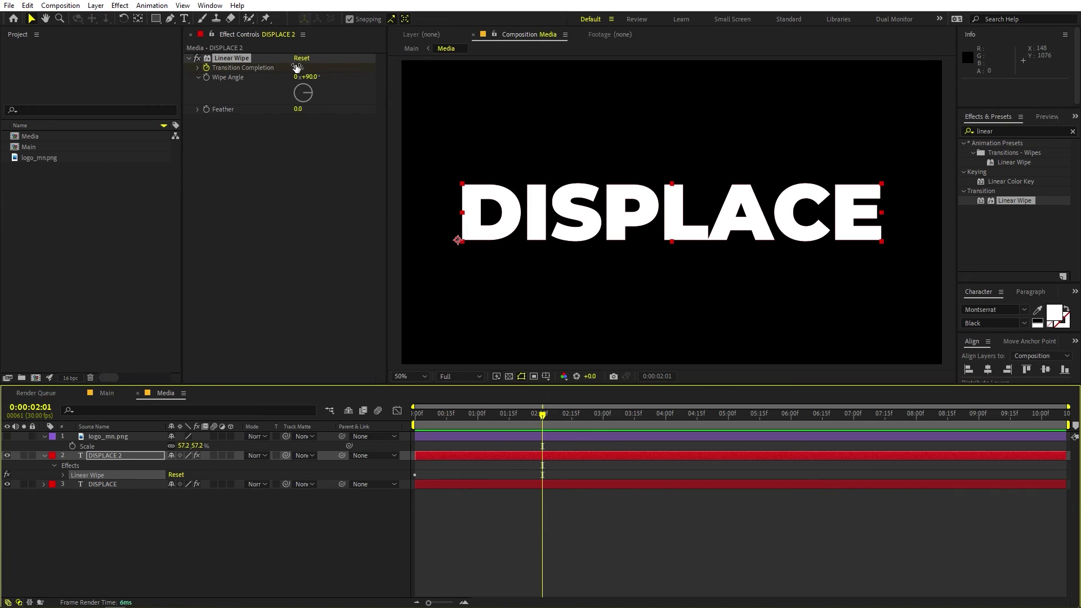
{"action": "left_click_drag", "start_coordinate": [297, 67], "coordinate": [786, 76]}
{"action": "left_click_drag", "start_coordinate": [529, 415], "coordinate": [453, 432]}
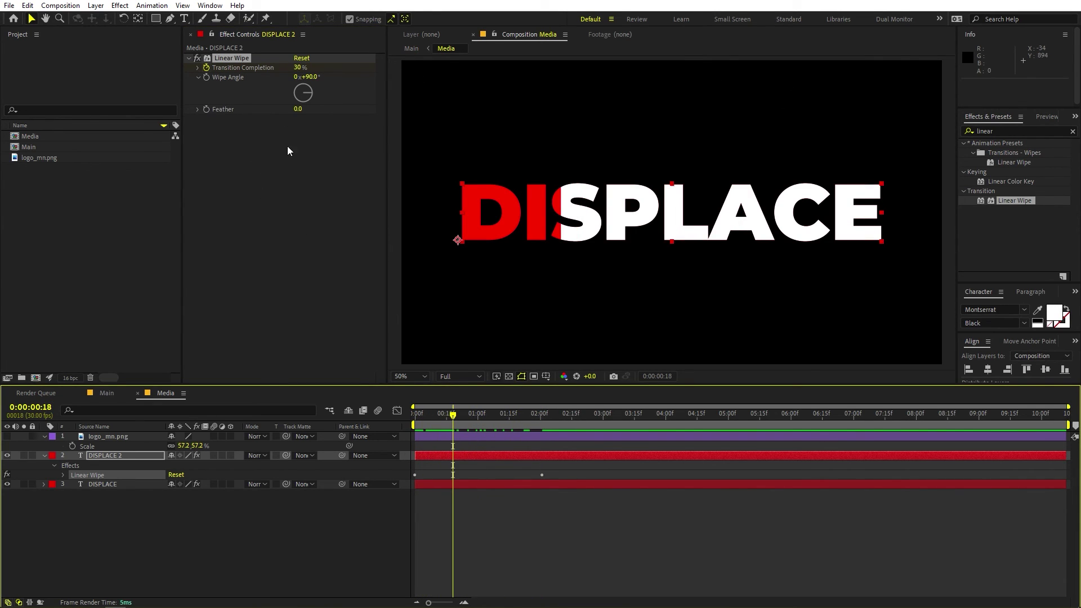
{"action": "left_click_drag", "start_coordinate": [300, 113], "coordinate": [400, 116]}
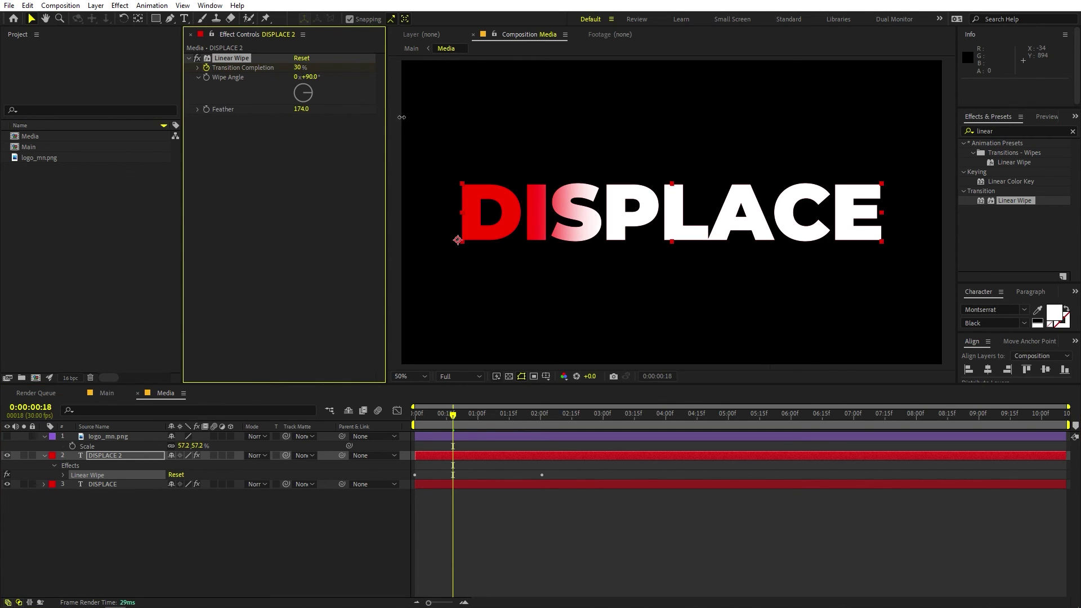
{"action": "left_click", "coordinate": [107, 393]}
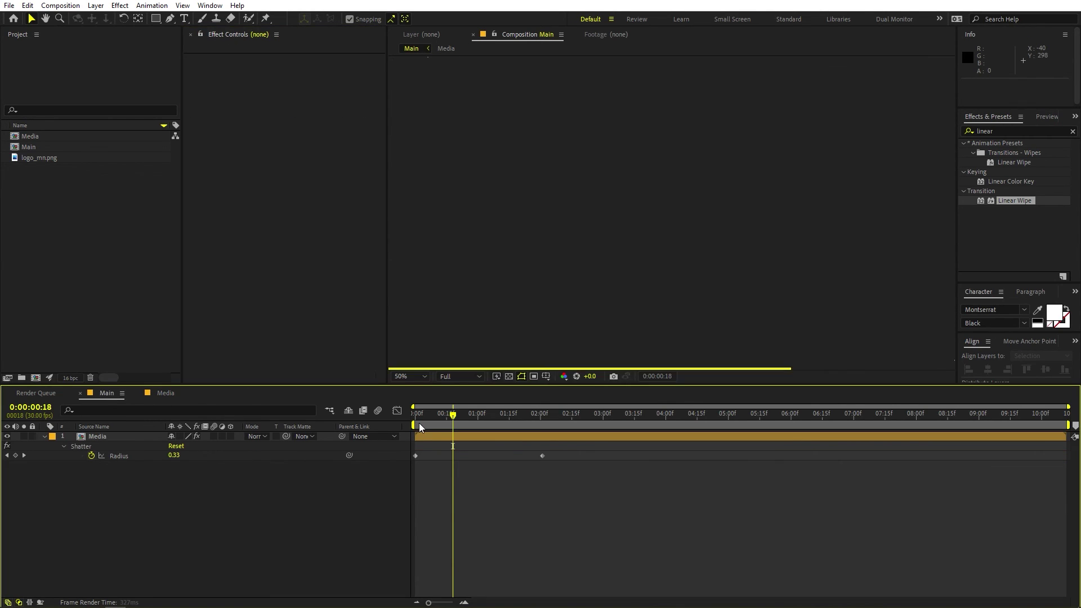
{"action": "key", "text": "Home"}
{"action": "key", "text": "space"}
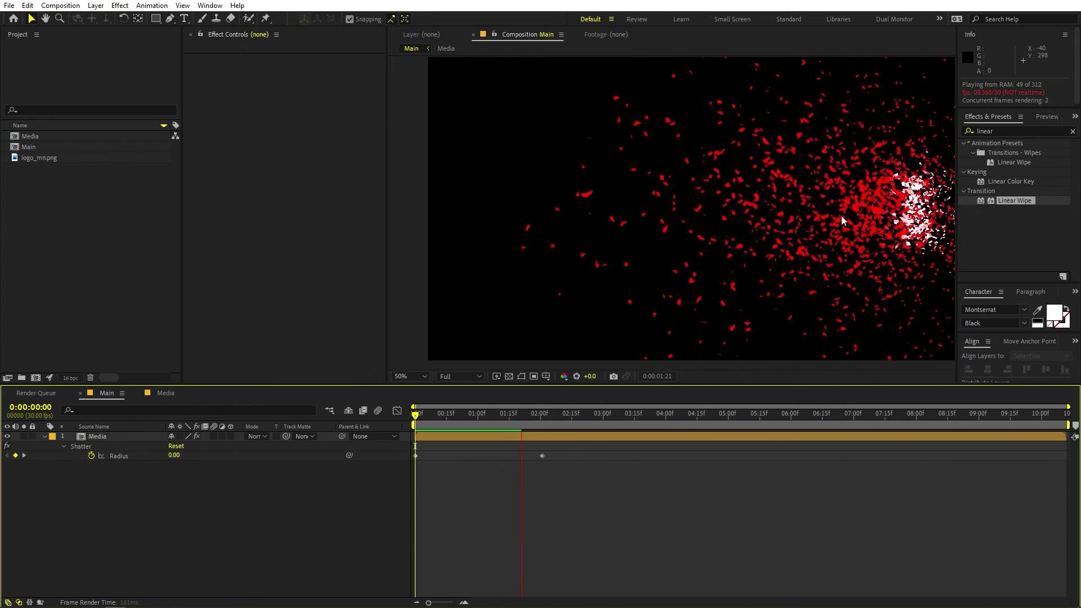
{"action": "left_click_drag", "start_coordinate": [445, 417], "coordinate": [496, 426]}
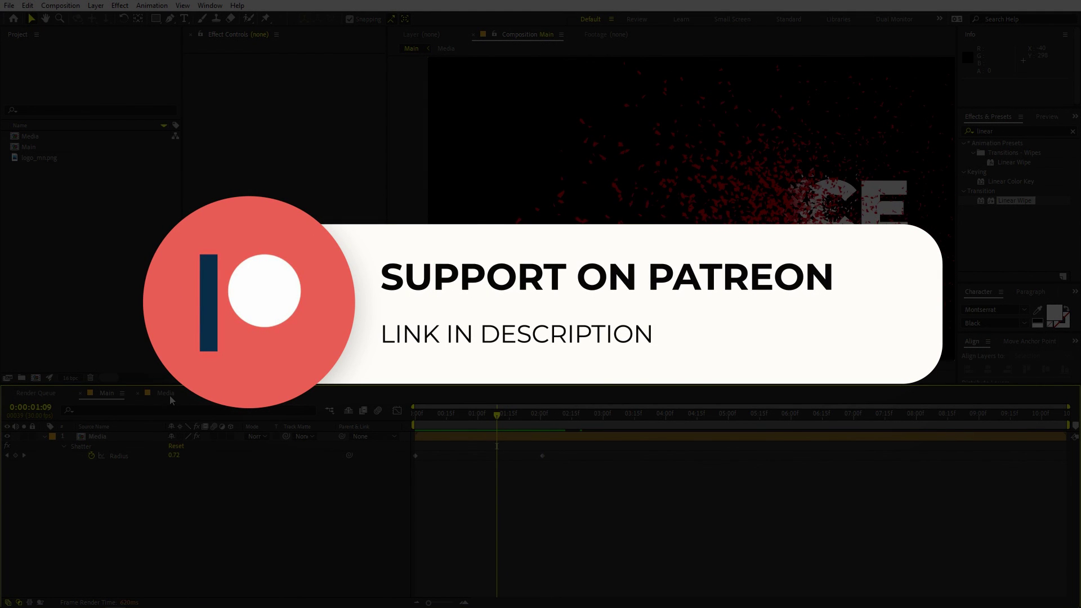